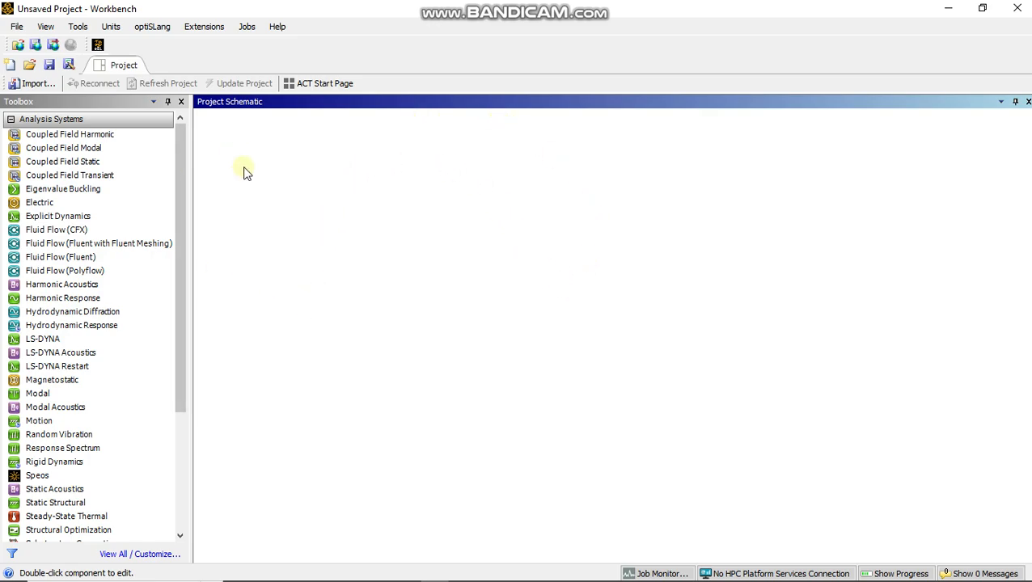
# Step: Add a Static Structural analysis system to the project schematic and open its Engineering Data
pyautogui.scroll(-1, 74, 453)
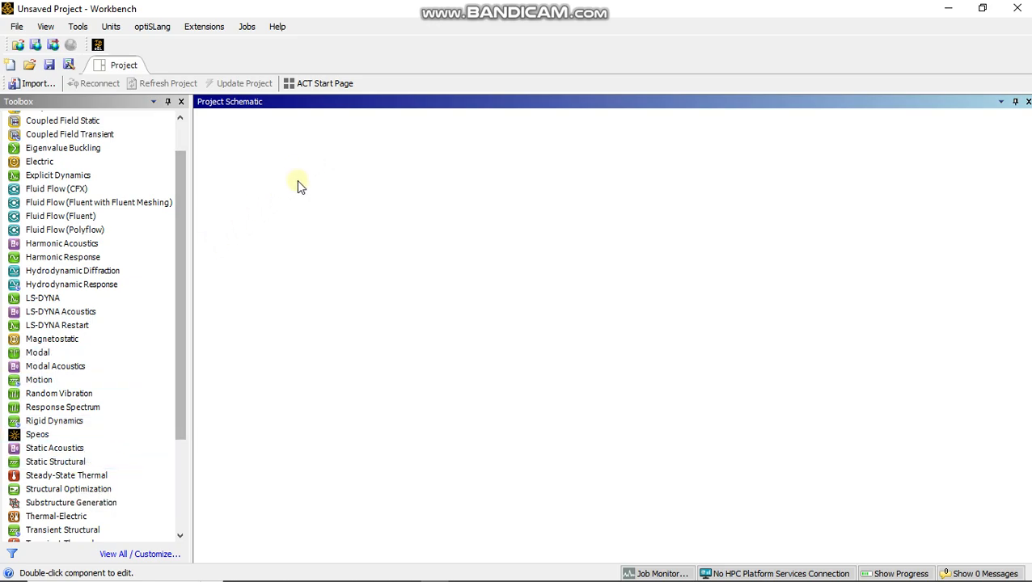
pyautogui.doubleClick(68, 465)
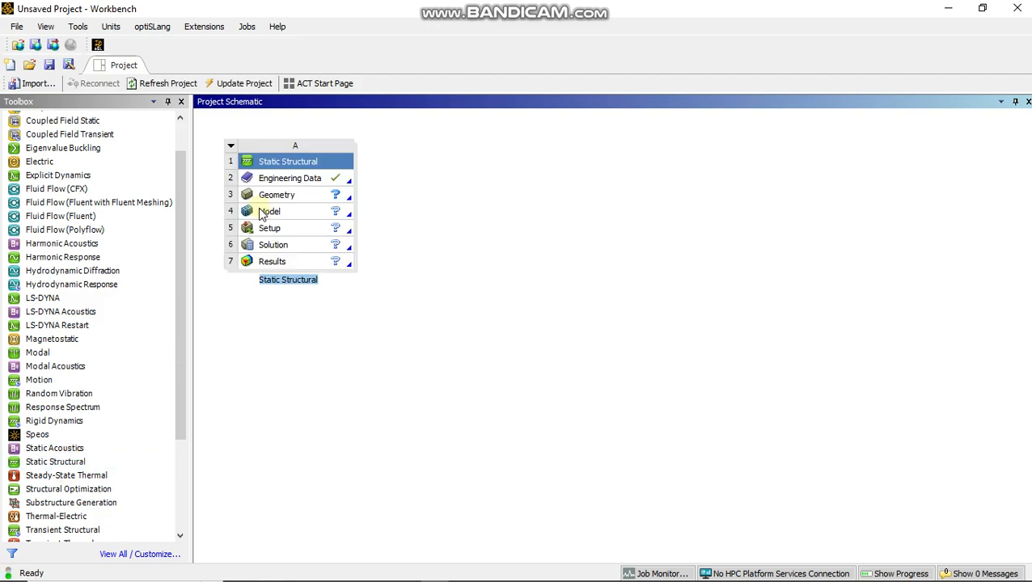
pyautogui.click(307, 186)
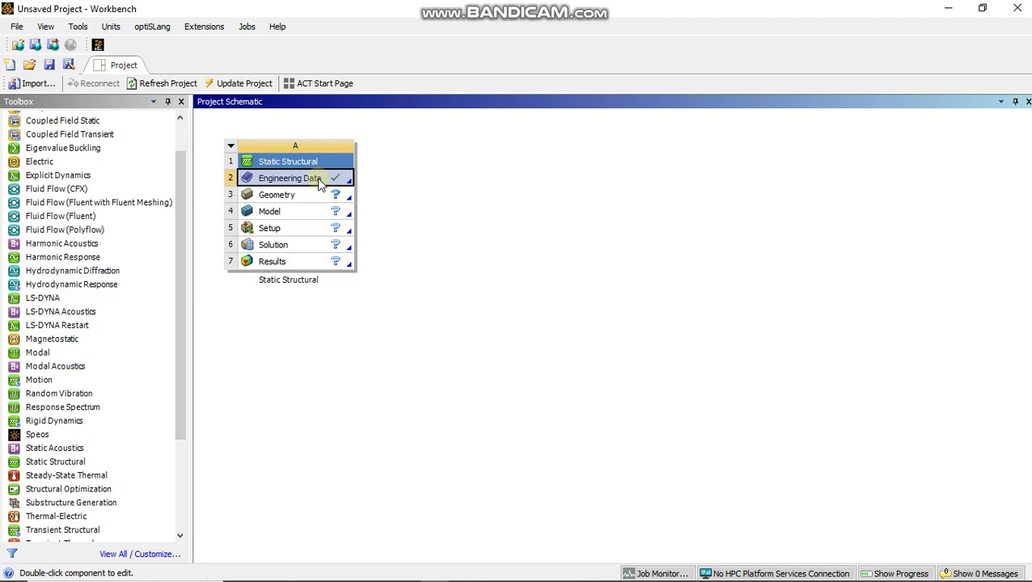
pyautogui.doubleClick(320, 182)
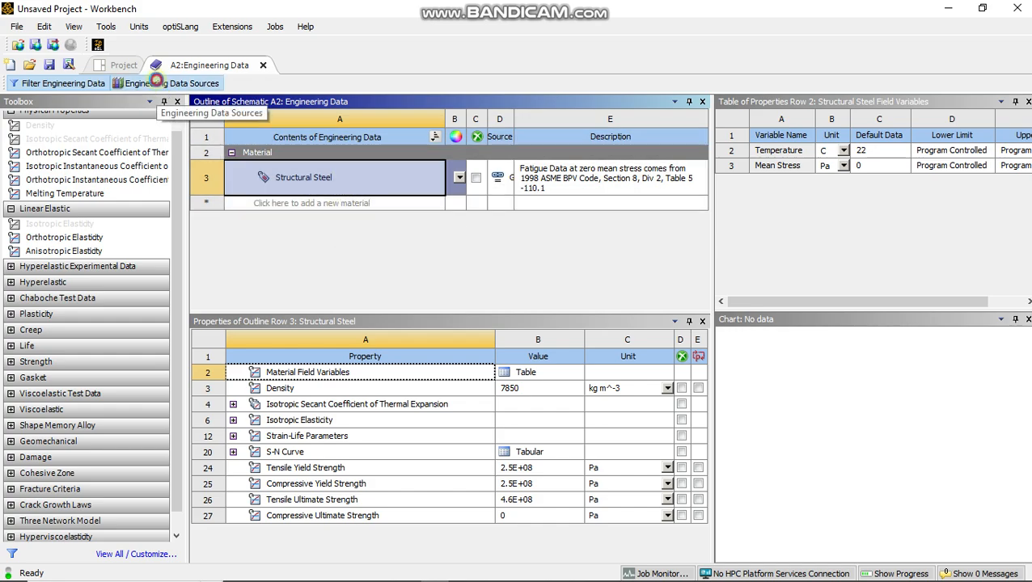
# Step: Examine the General Materials data source and the project's material outline, and close the Engineering Data
pyautogui.click(166, 84)
pyautogui.scroll(4, 324, 332)
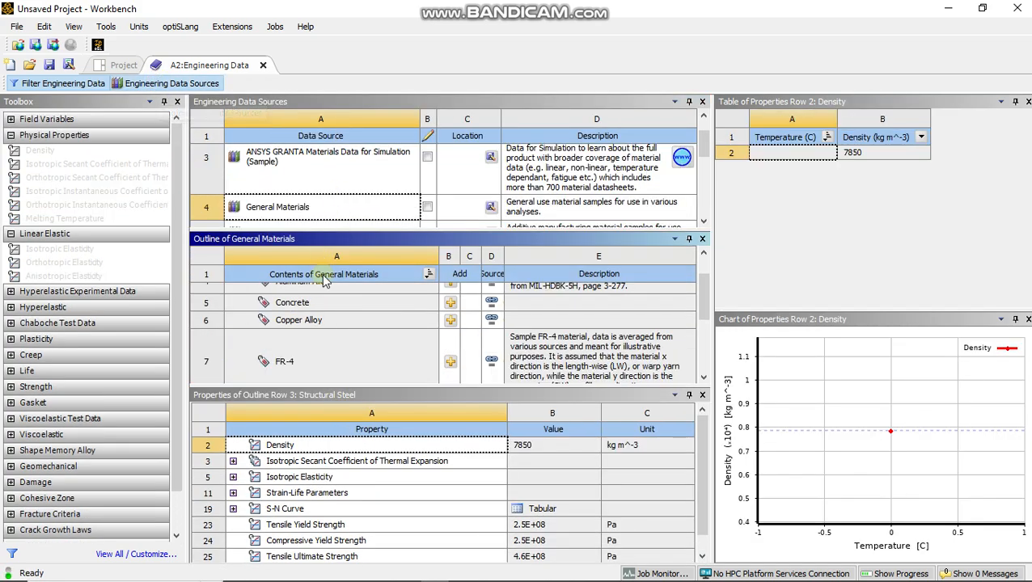
pyautogui.scroll(-3, 325, 325)
pyautogui.scroll(3, 325, 325)
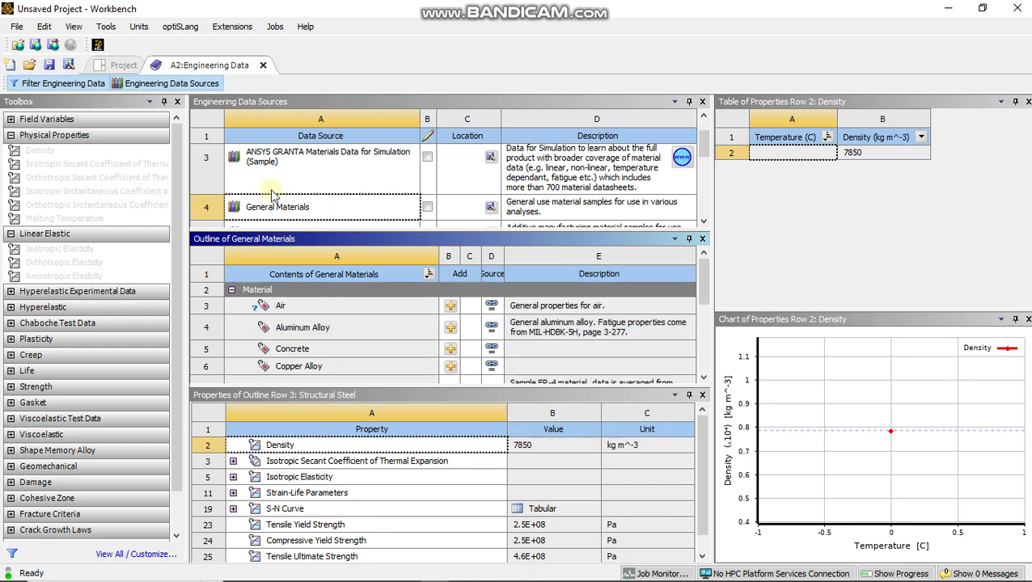
pyautogui.click(207, 84)
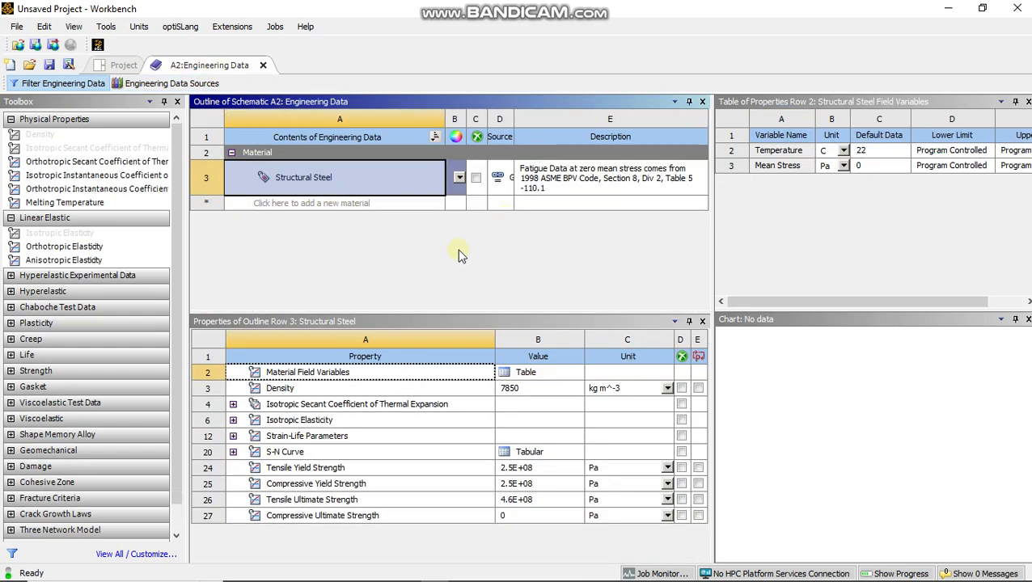
pyautogui.click(328, 204)
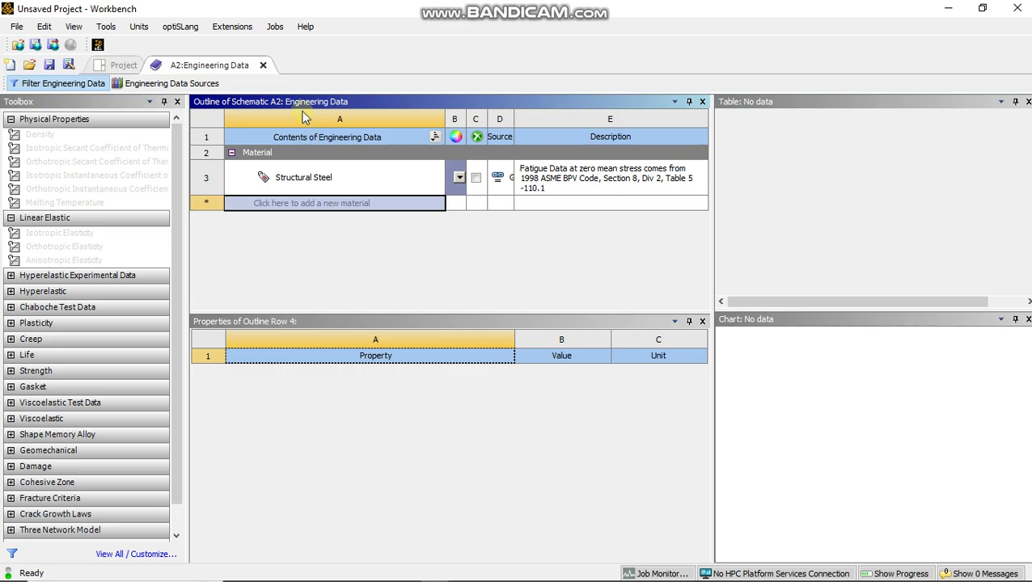
pyautogui.click(263, 65)
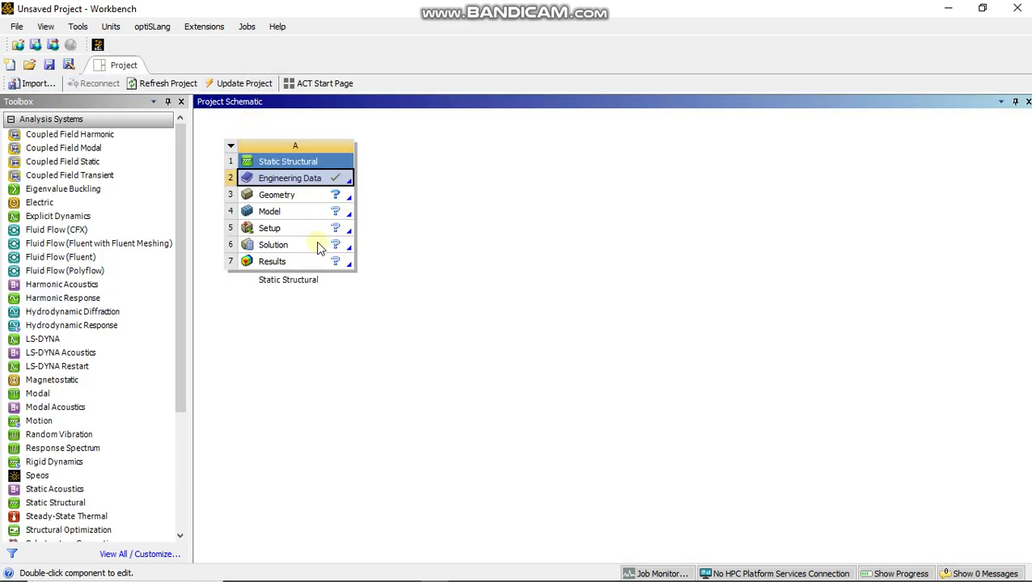
# Step: Create a new DesignModeler geometry for the Static Structural system
pyautogui.click(297, 194)
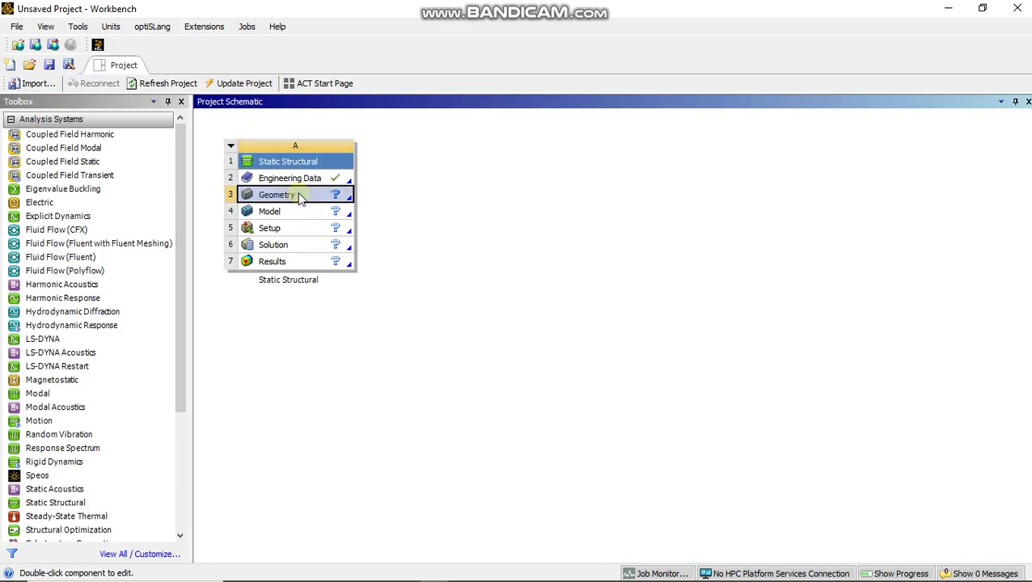
pyautogui.rightClick(297, 199)
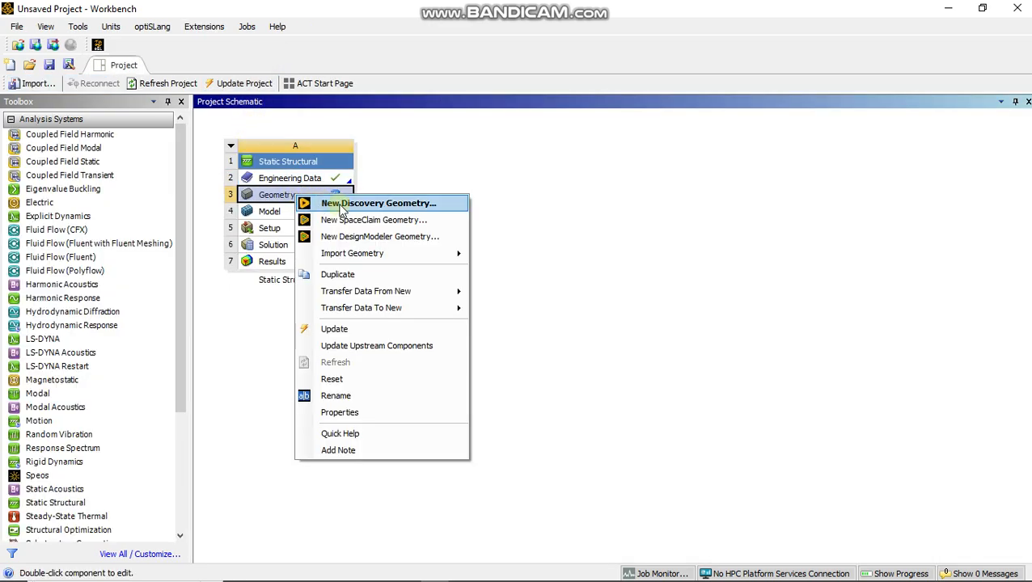
pyautogui.click(398, 237)
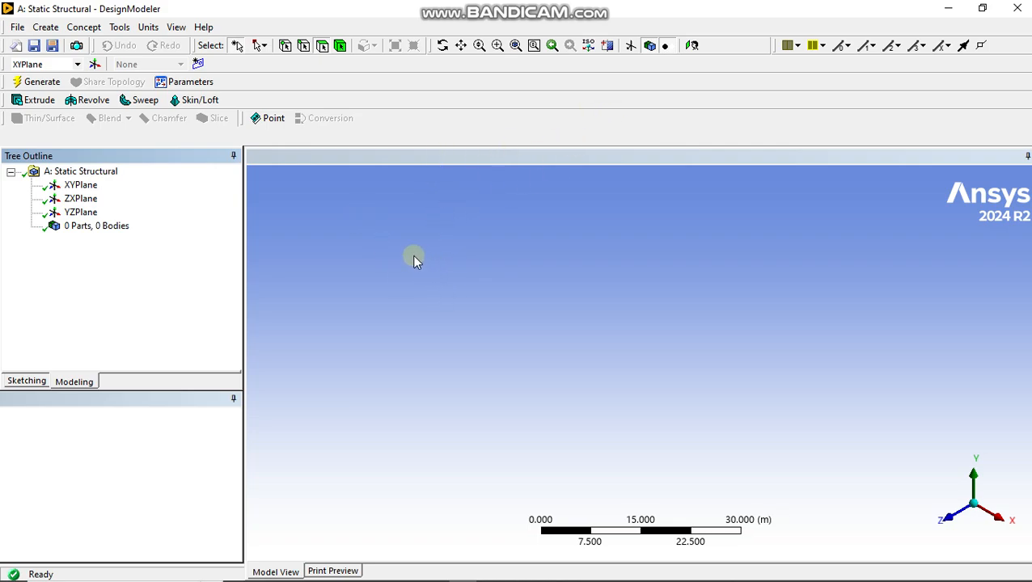
# Step: Set the units to millimetres and sketch a rectangle about 18 mm high on the XY plane, with one corner at the origin
pyautogui.click(25, 382)
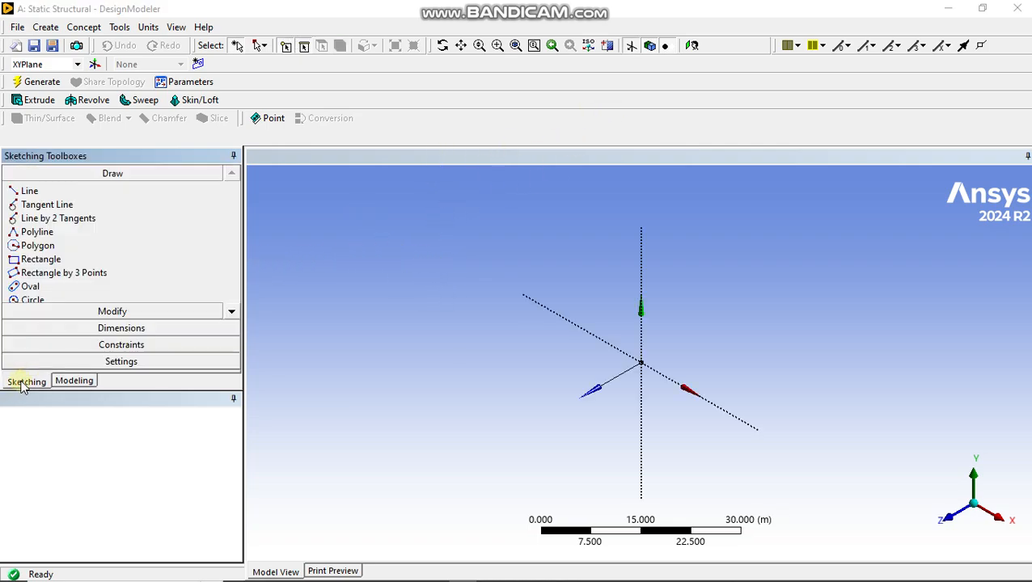
pyautogui.click(33, 260)
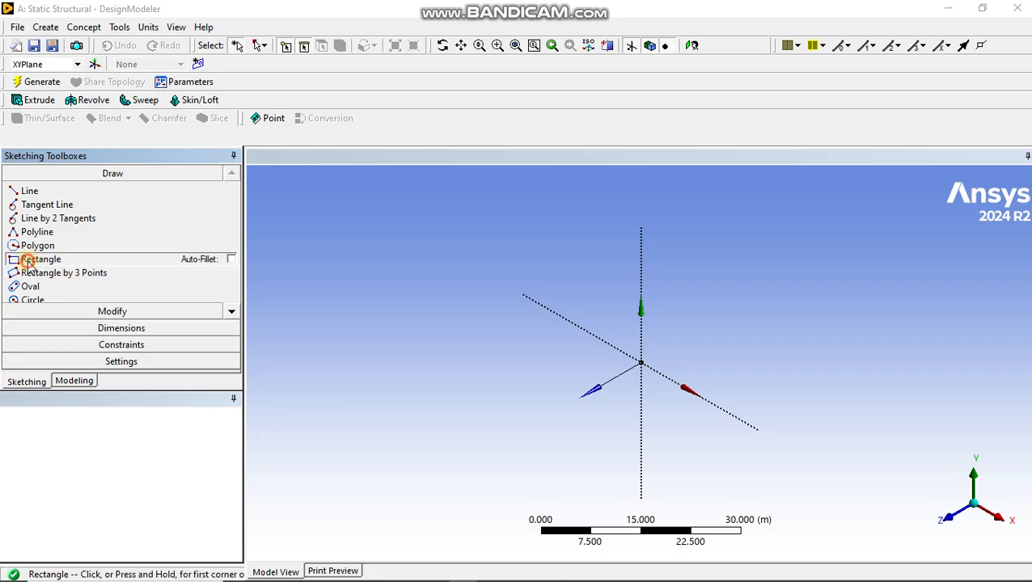
pyautogui.click(691, 46)
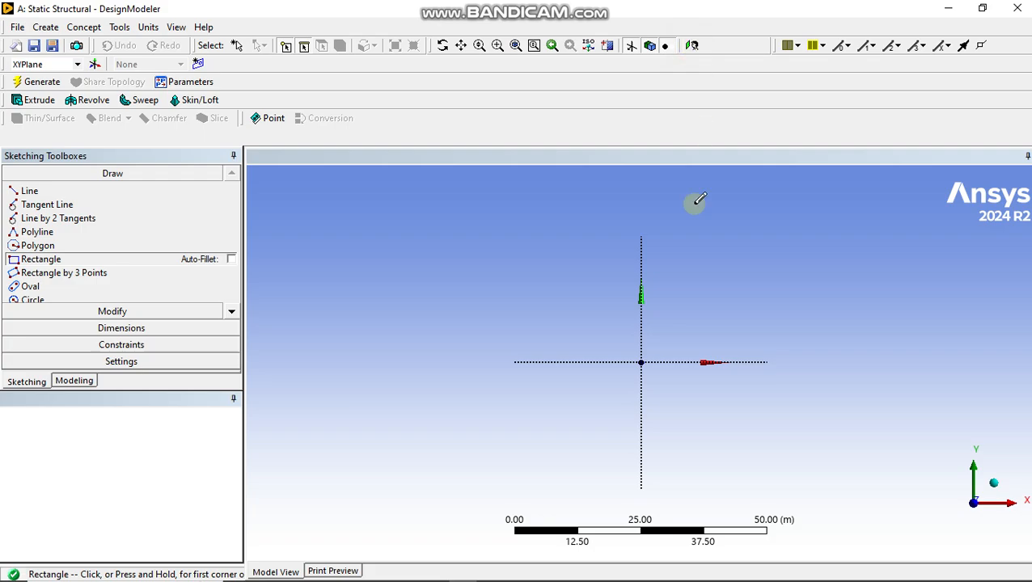
pyautogui.scroll(1, 638, 370)
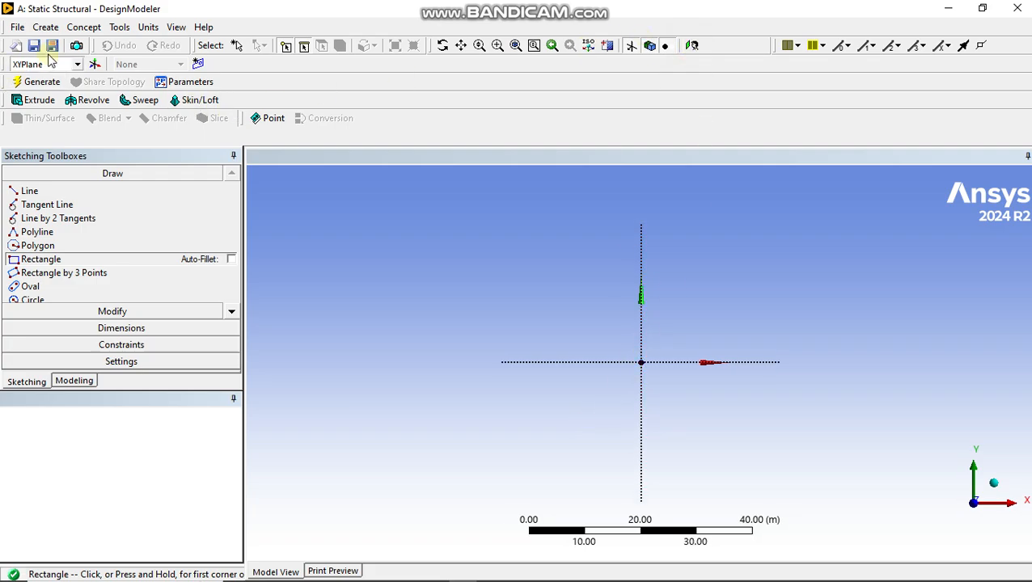
pyautogui.click(146, 27)
pyautogui.click(147, 28)
pyautogui.click(148, 27)
pyautogui.click(171, 73)
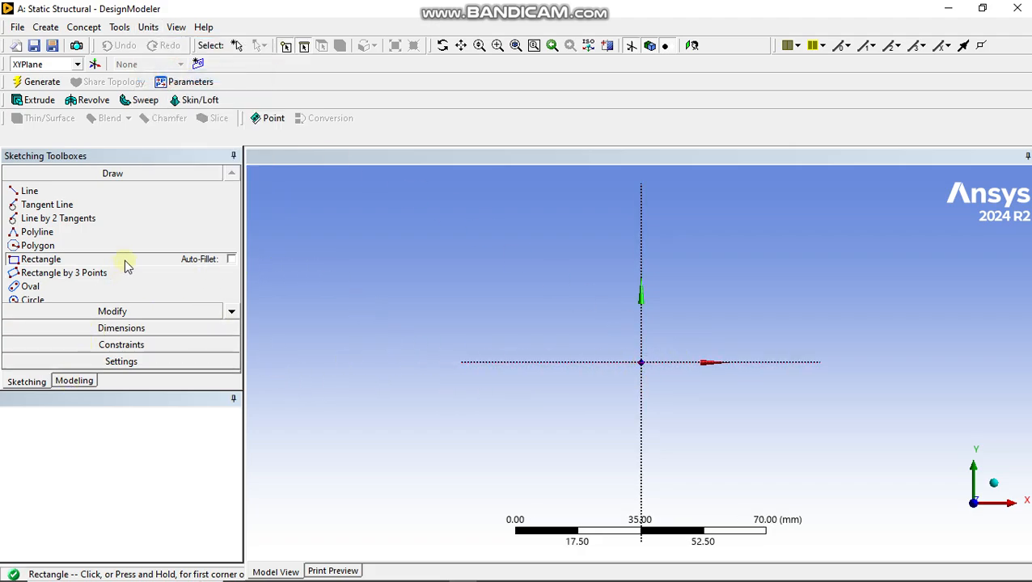
pyautogui.click(642, 362)
pyautogui.click(846, 299)
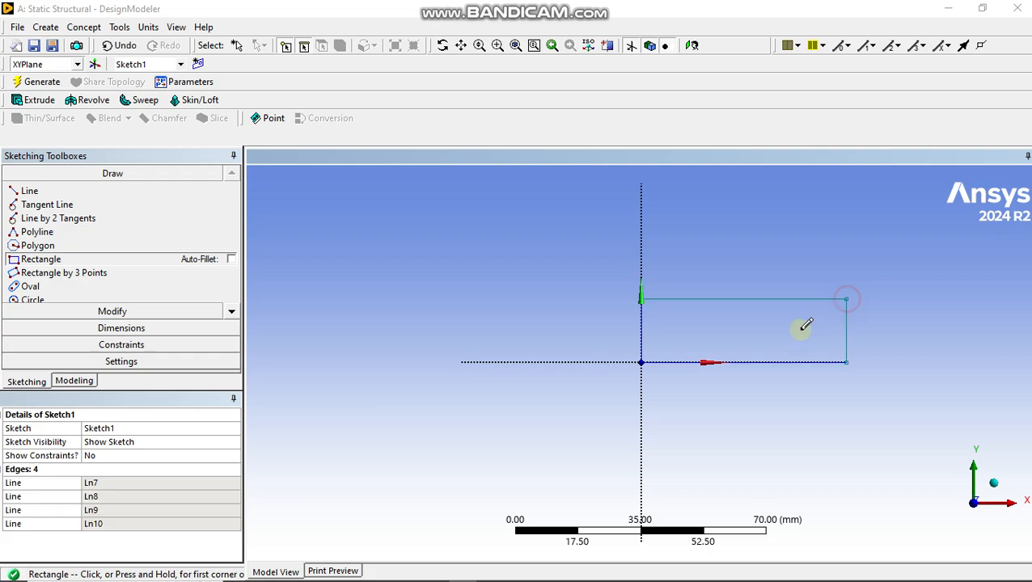
# Step: Extrude the rectangle sketch with a fixed depth of 100 mm in the normal direction and generate the body
pyautogui.click(38, 101)
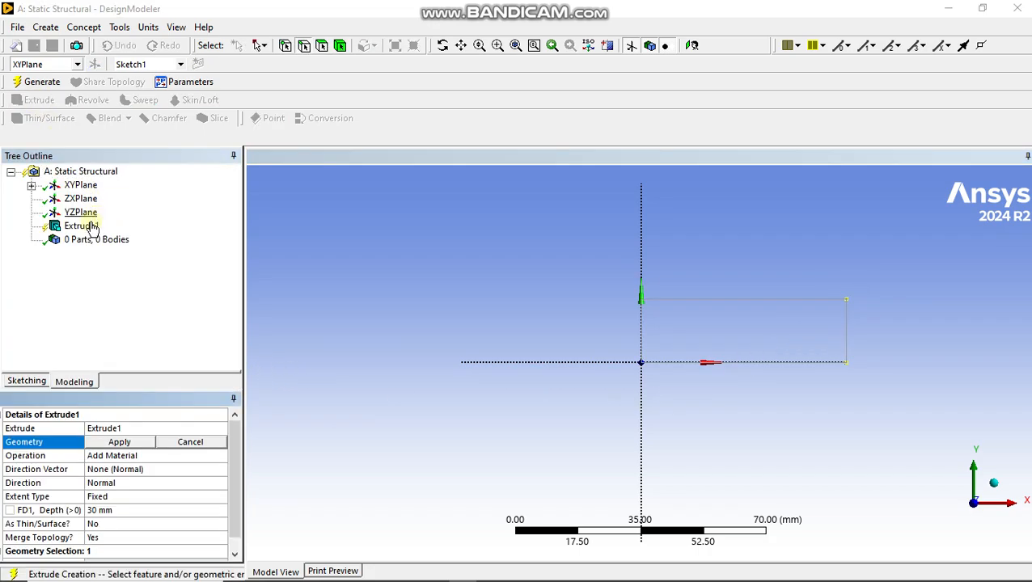
pyautogui.click(702, 323)
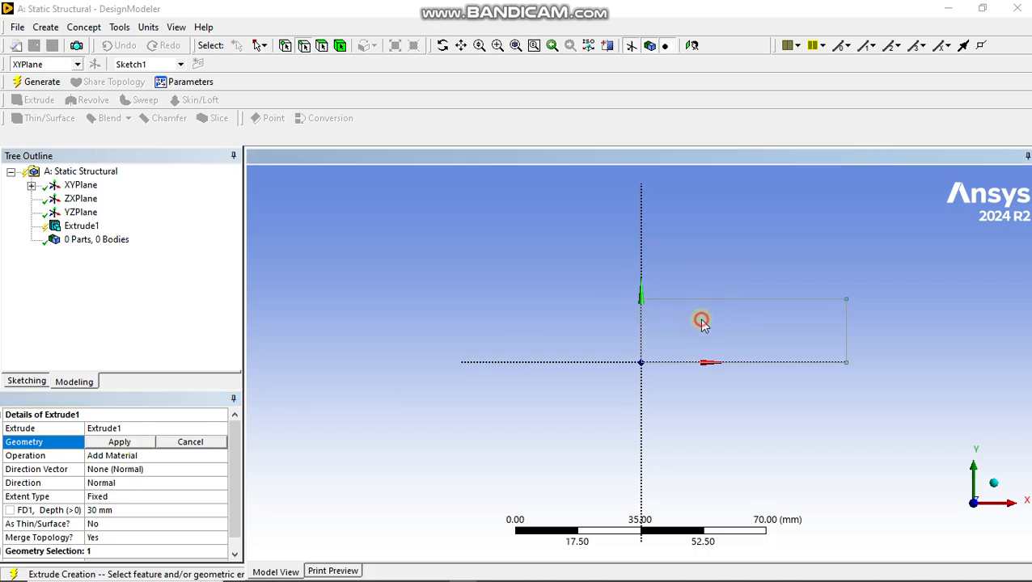
pyautogui.click(118, 442)
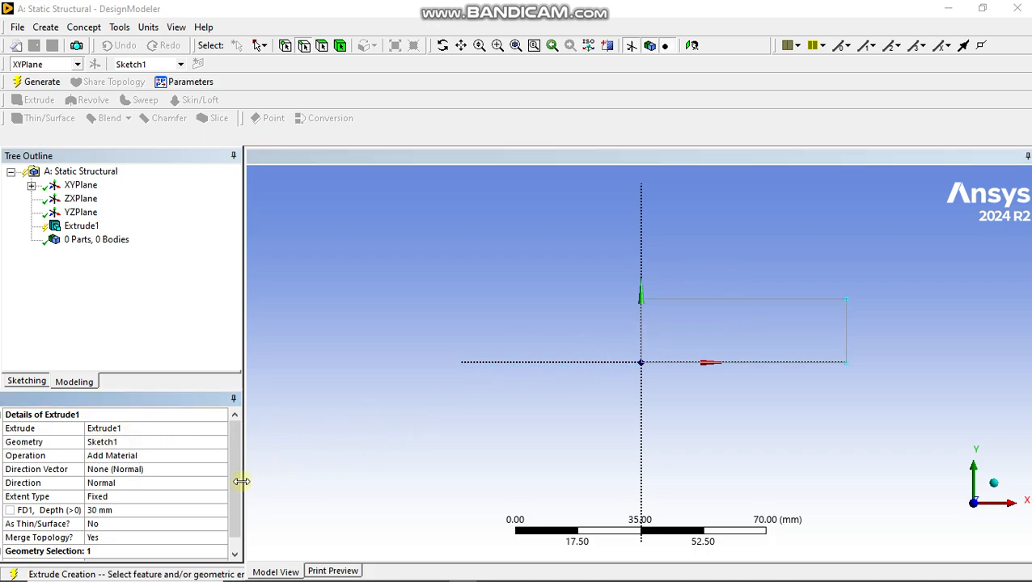
pyautogui.click(94, 510)
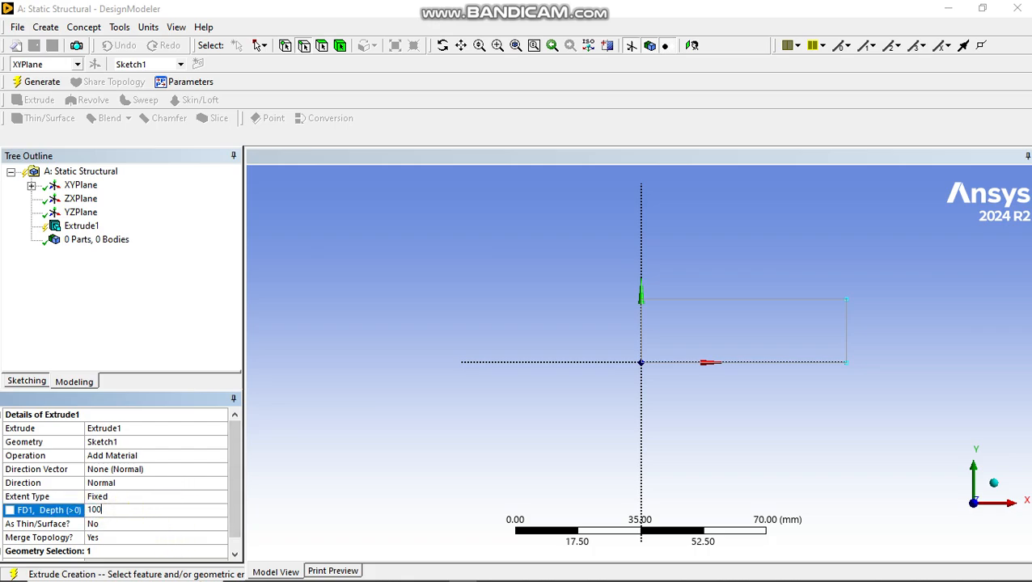
pyautogui.press('Return')
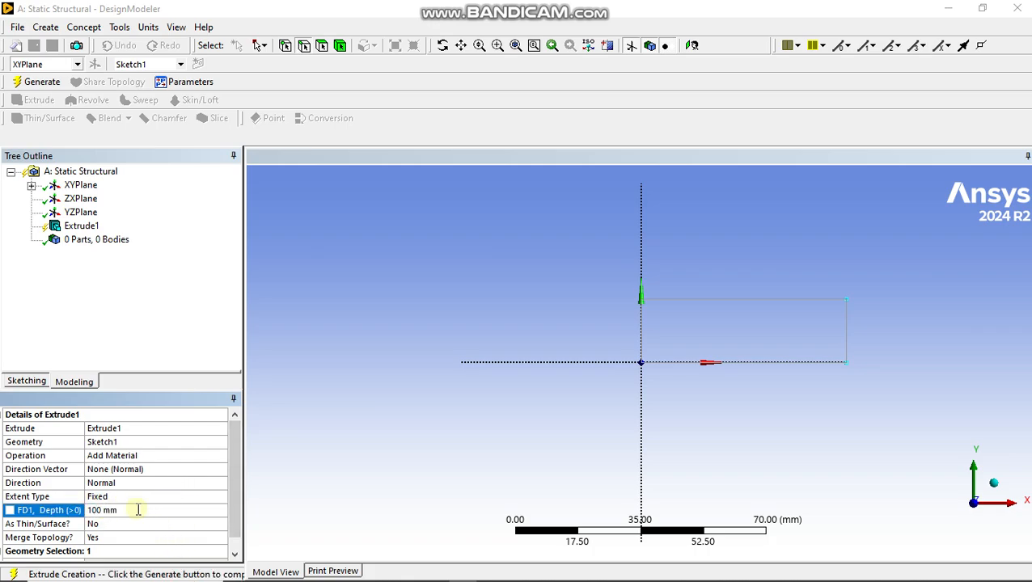
pyautogui.click(34, 81)
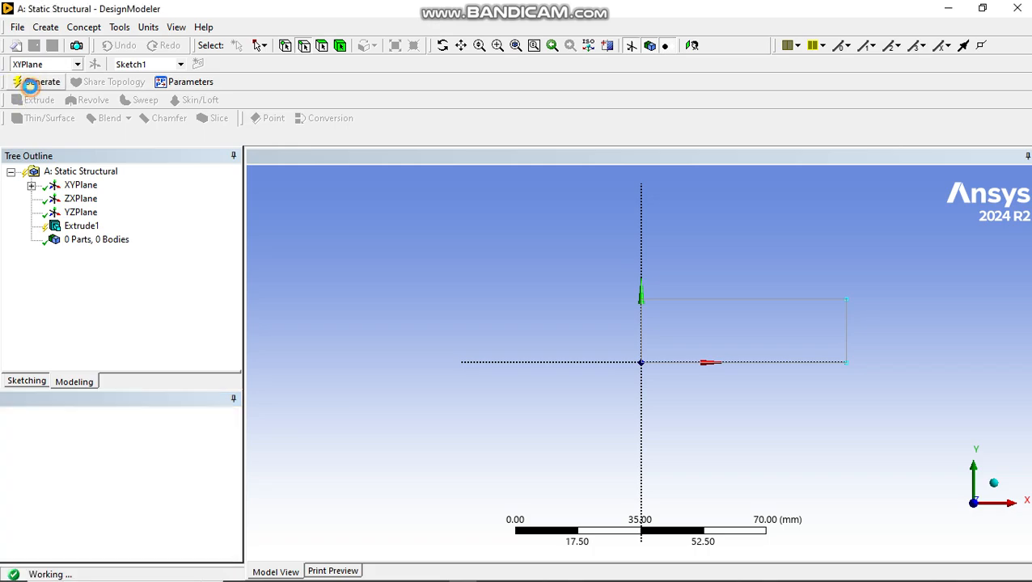
# Step: Return to sketching mode on the rectangle sketch and bring up the General dimension tool
pyautogui.moveTo(490, 323); pyautogui.dragTo(581, 259)
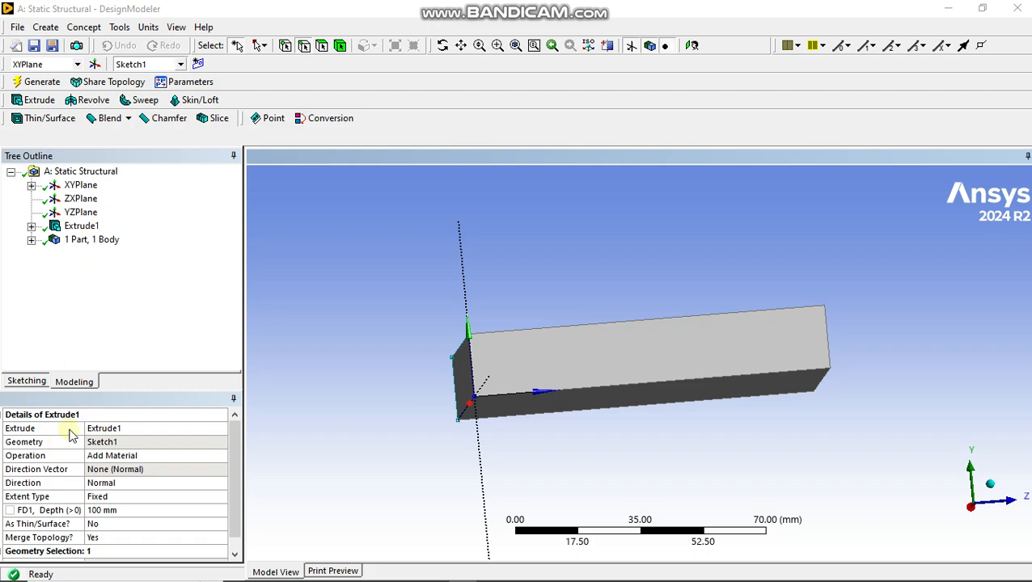
pyautogui.click(74, 383)
pyautogui.click(27, 381)
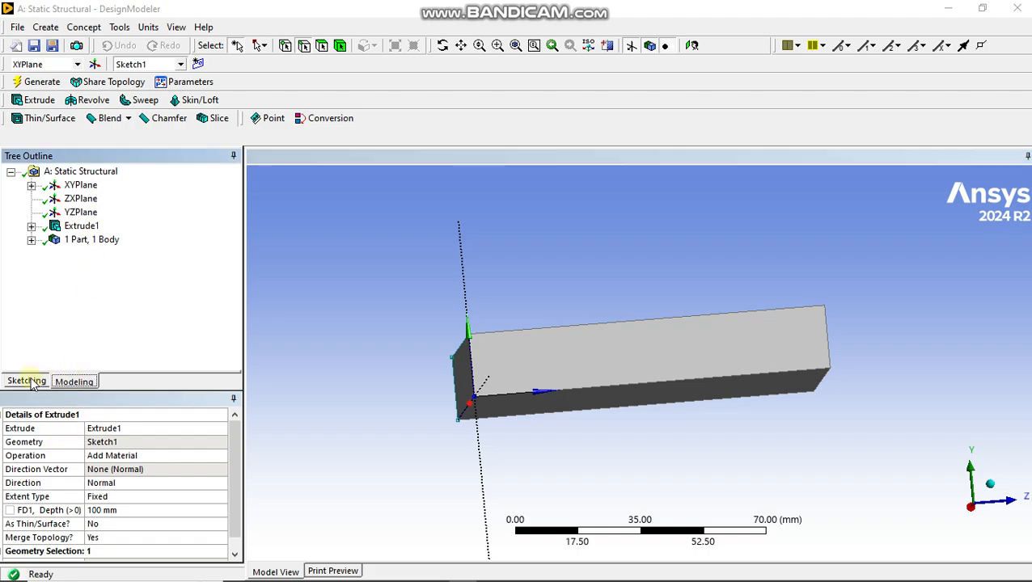
pyautogui.click(103, 313)
pyautogui.click(107, 328)
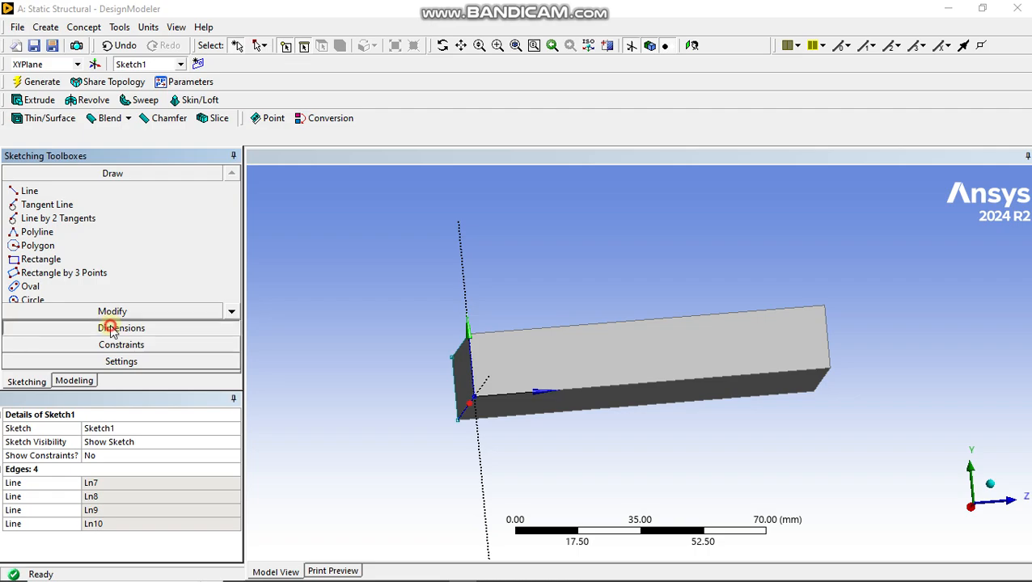
pyautogui.click(473, 366)
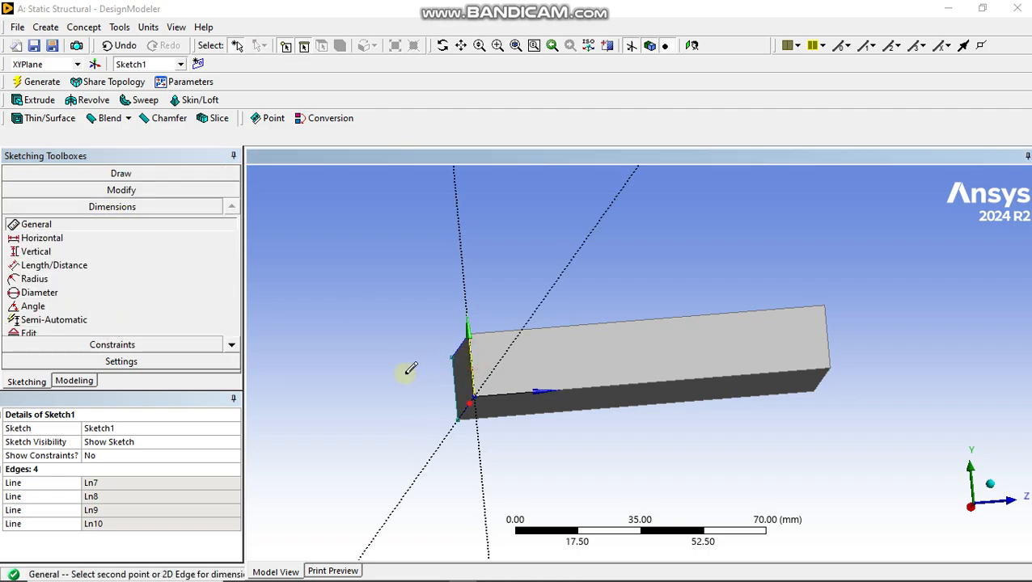
pyautogui.moveTo(449, 338); pyautogui.dragTo(432, 370, button='middle')
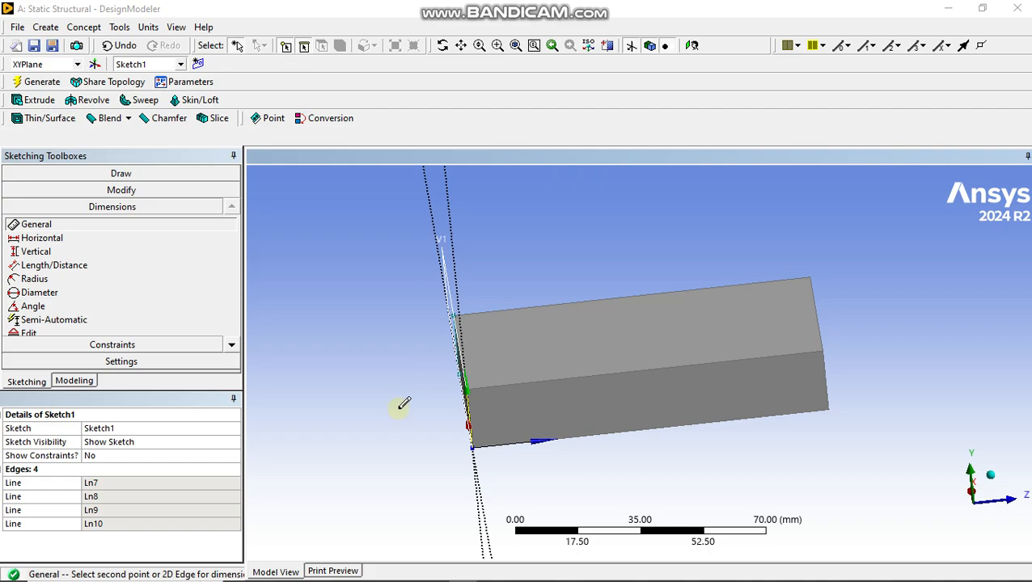
pyautogui.rightClick(402, 372)
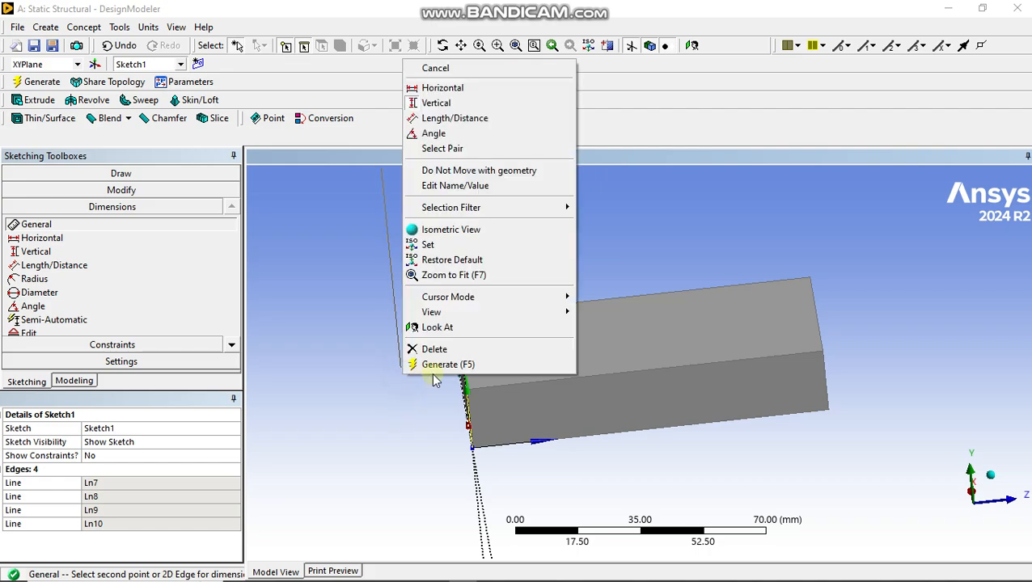
pyautogui.click(452, 70)
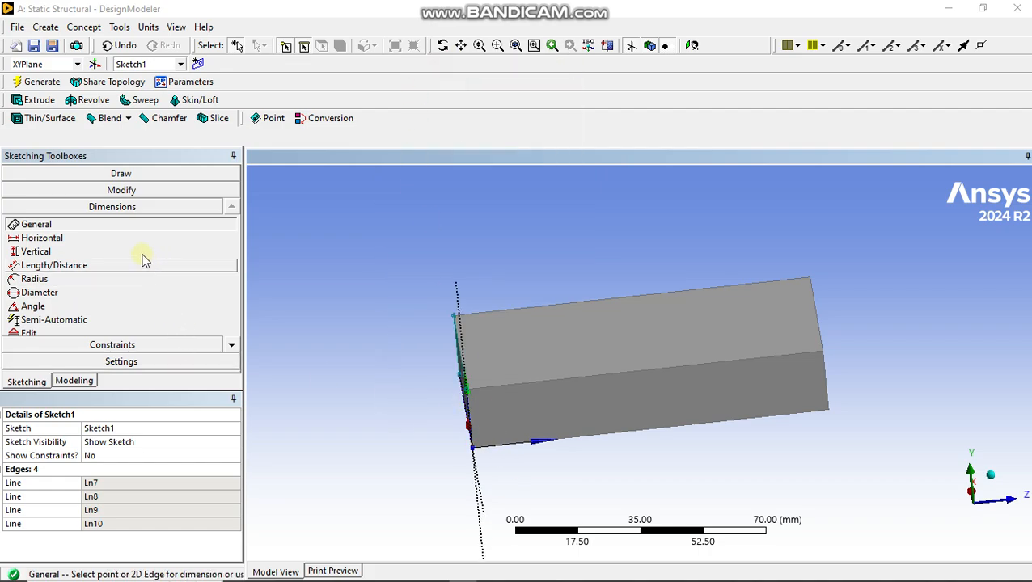
# Step: Dimension the height of the rectangle sketch along its vertical edge
pyautogui.moveTo(576, 445); pyautogui.dragTo(555, 407, button='middle')
pyautogui.moveTo(581, 357); pyautogui.dragTo(578, 362, button='middle')
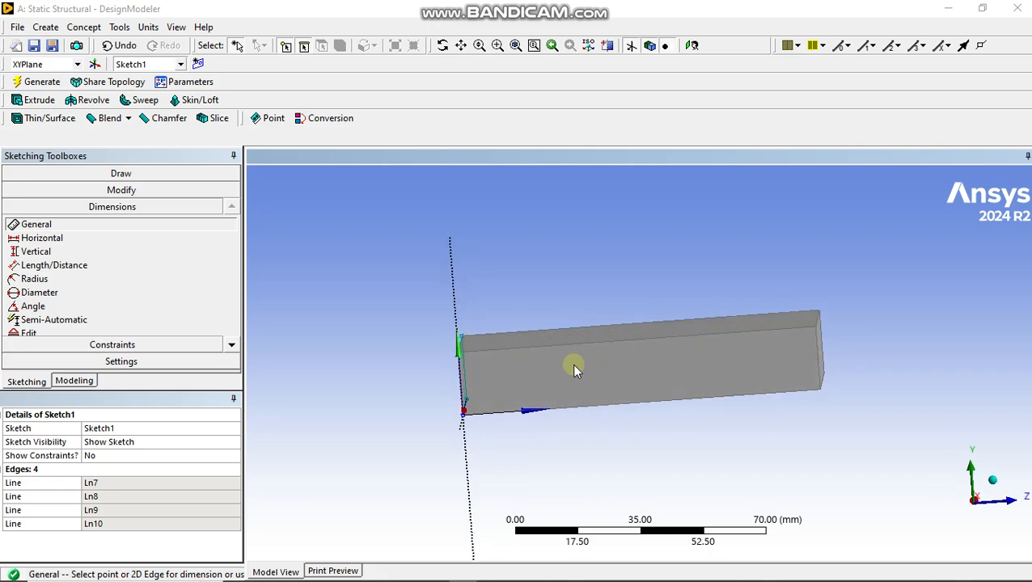
pyautogui.click(461, 377)
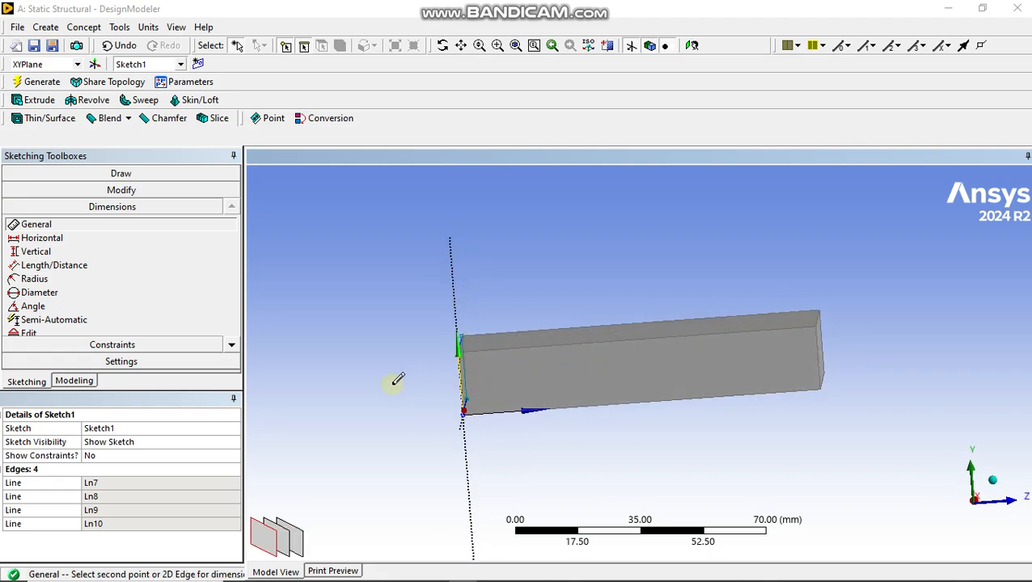
pyautogui.click(422, 377)
pyautogui.moveTo(502, 438); pyautogui.dragTo(572, 442, button='middle')
pyautogui.scroll(2, 551, 424)
pyautogui.scroll(-6, 551, 419)
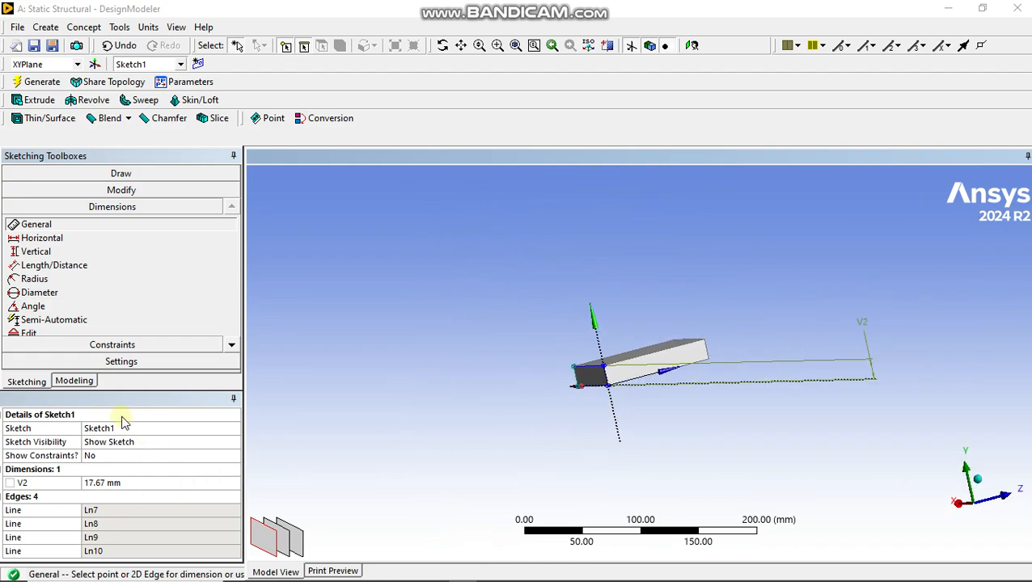
# Step: Set the rectangle's height dimension to 50 mm and regenerate the extruded body
pyautogui.click(104, 485)
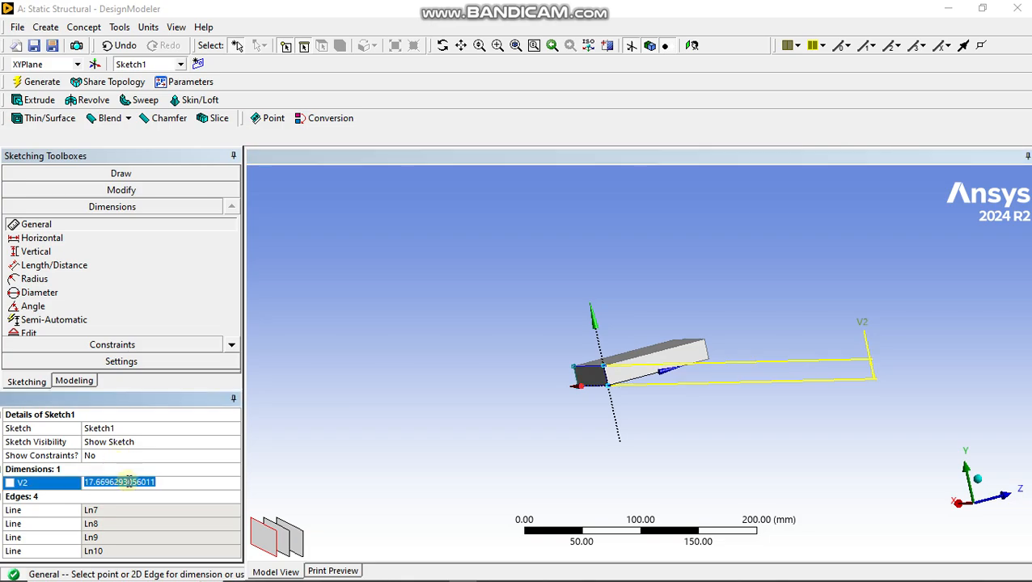
pyautogui.write('50')
pyautogui.press('Return')
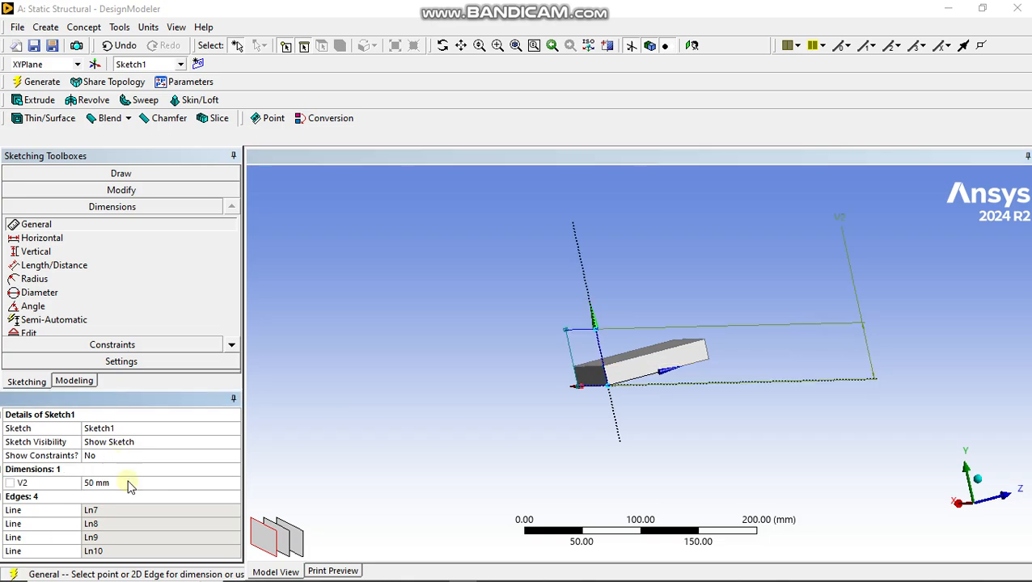
pyautogui.click(37, 82)
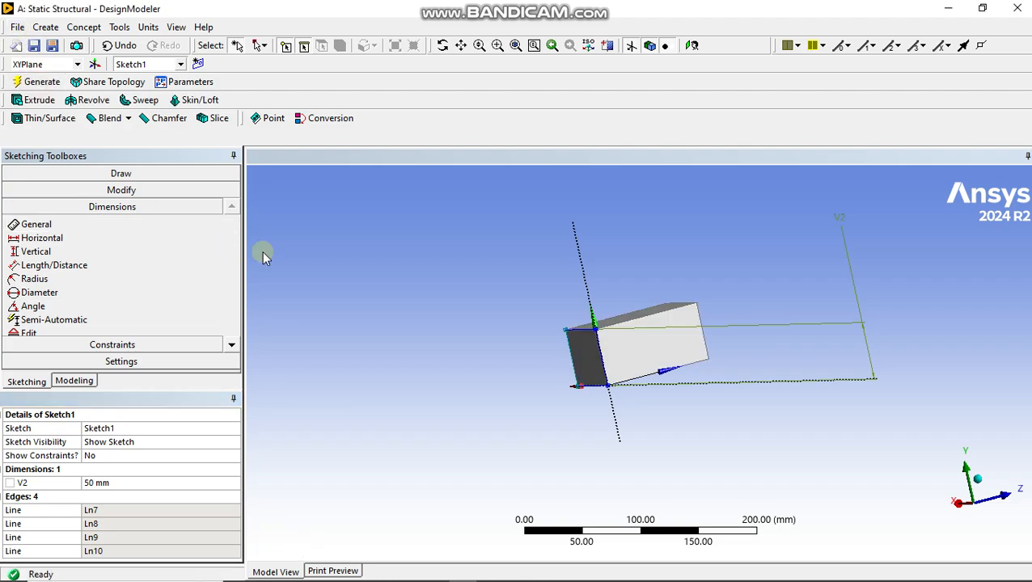
pyautogui.moveTo(412, 295); pyautogui.dragTo(344, 294, button='middle')
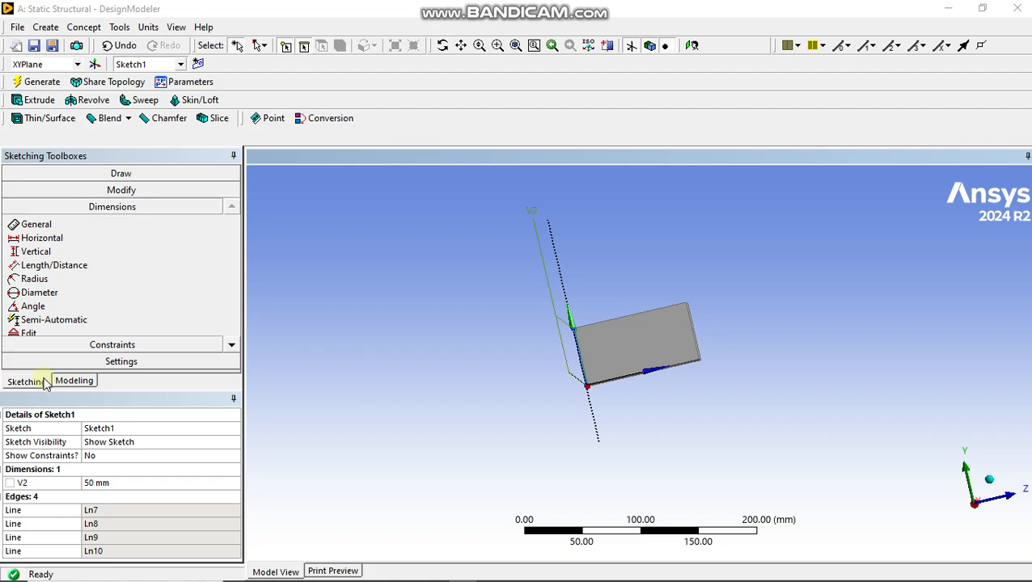
# Step: Return to modeling mode and add a new From Plane plane with ZXPlane as its base plane
pyautogui.click(74, 381)
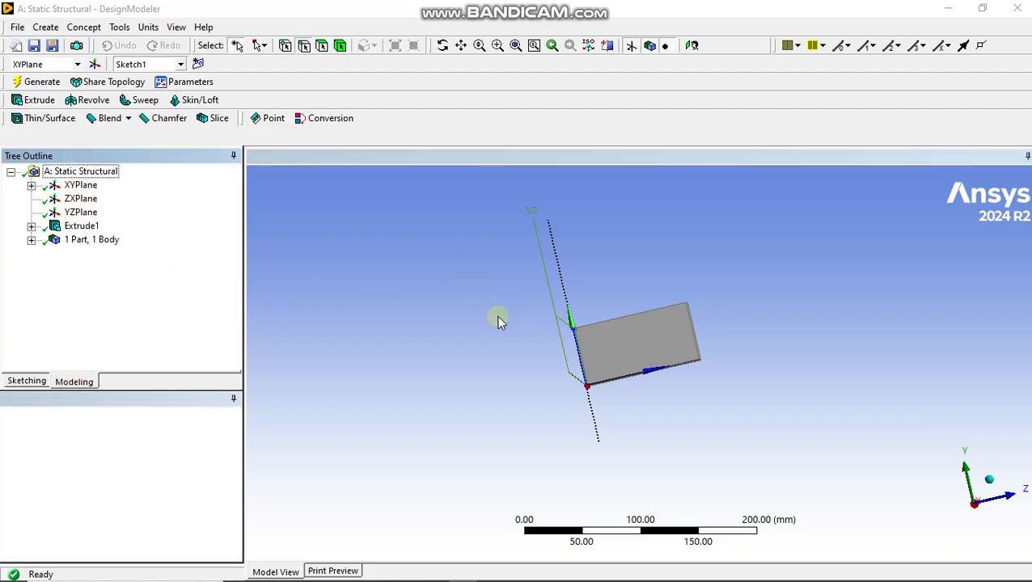
pyautogui.scroll(4, 582, 387)
pyautogui.moveTo(527, 391)
pyautogui.mouseDown(button='middle')
pyautogui.moveTo(549, 336)
pyautogui.moveTo(533, 364)
pyautogui.mouseUp(button='middle')
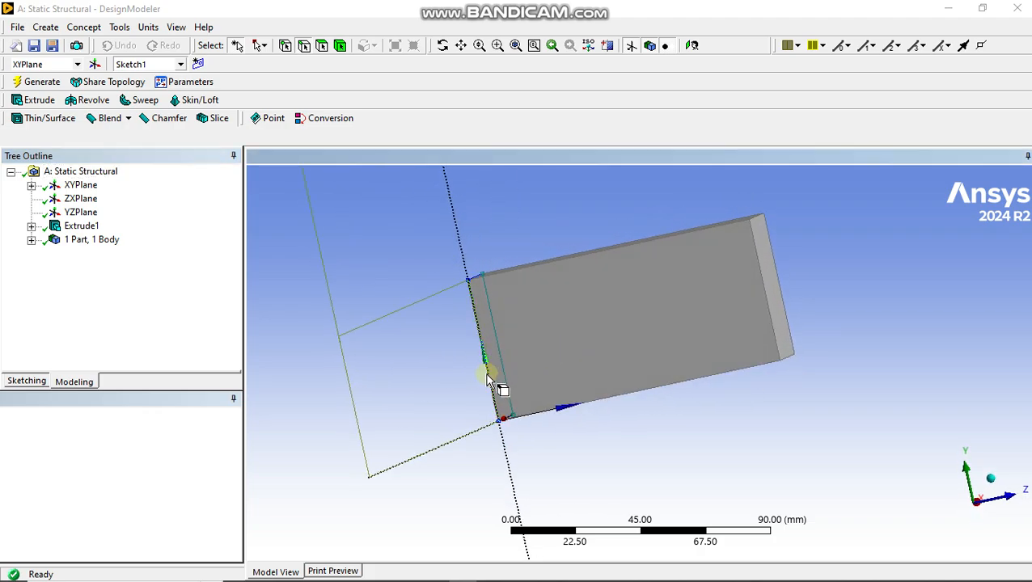
pyautogui.click(94, 65)
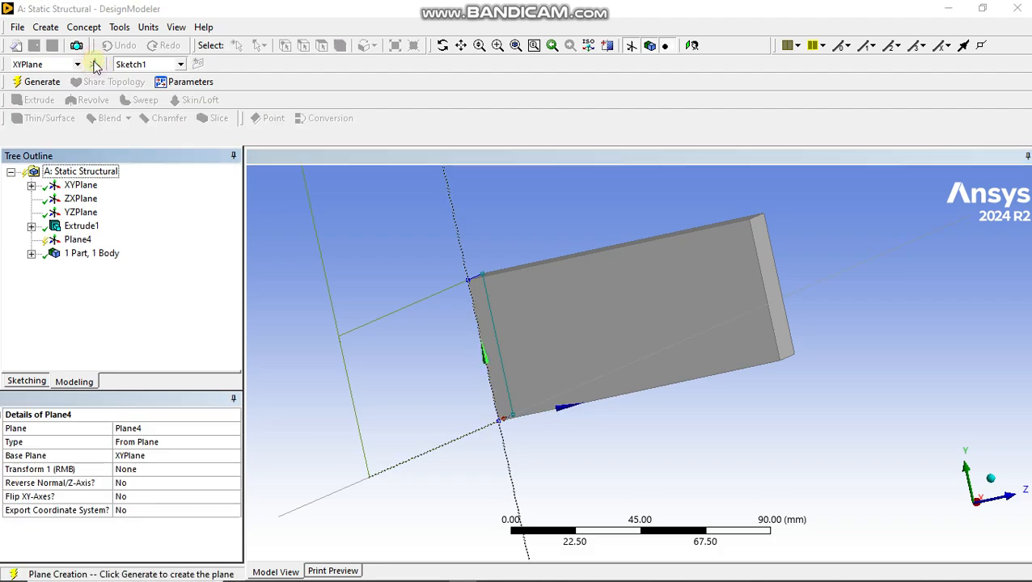
pyautogui.moveTo(527, 416); pyautogui.dragTo(527, 389, button='middle')
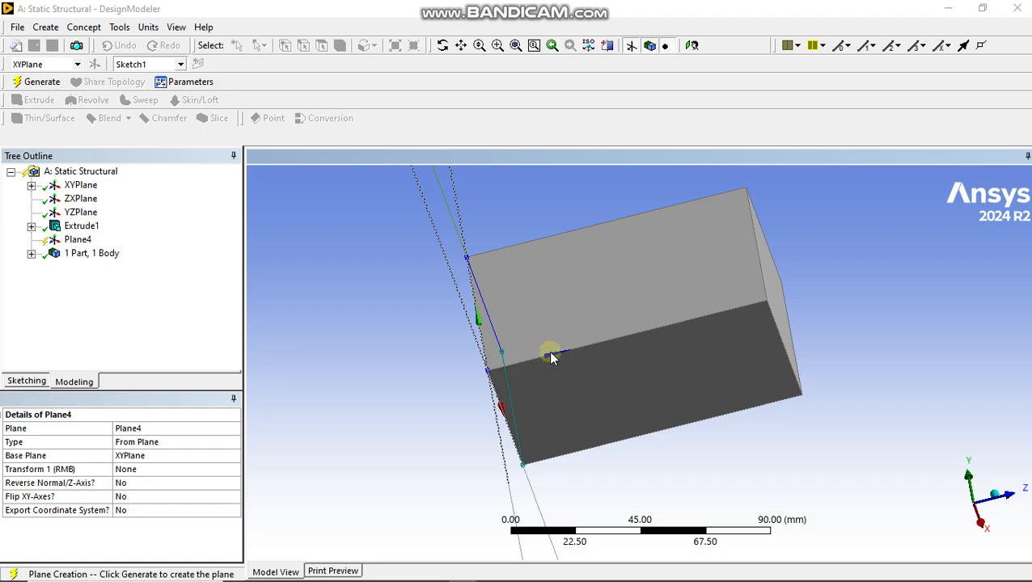
pyautogui.moveTo(424, 352); pyautogui.dragTo(468, 381, button='middle')
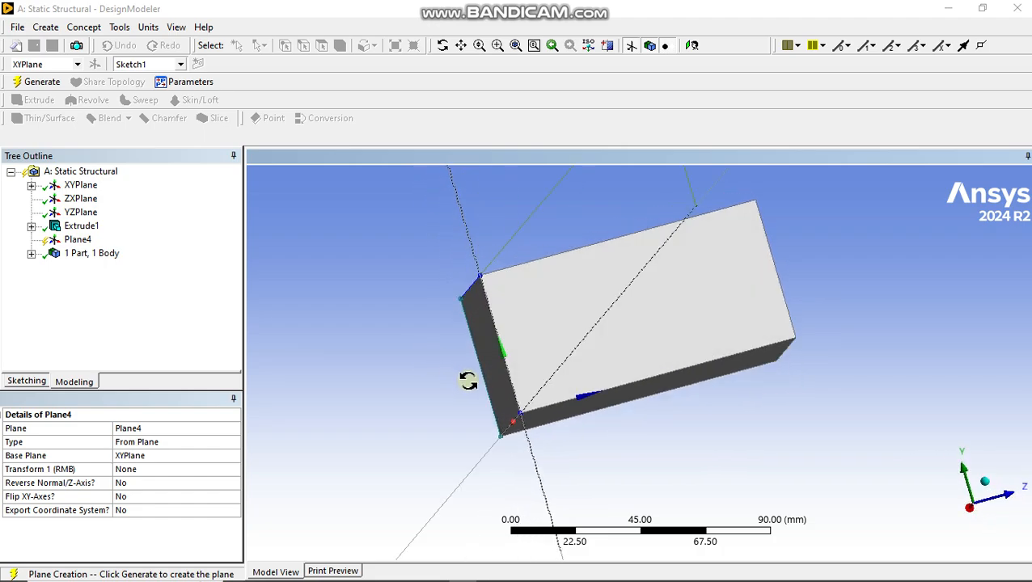
pyautogui.click(78, 239)
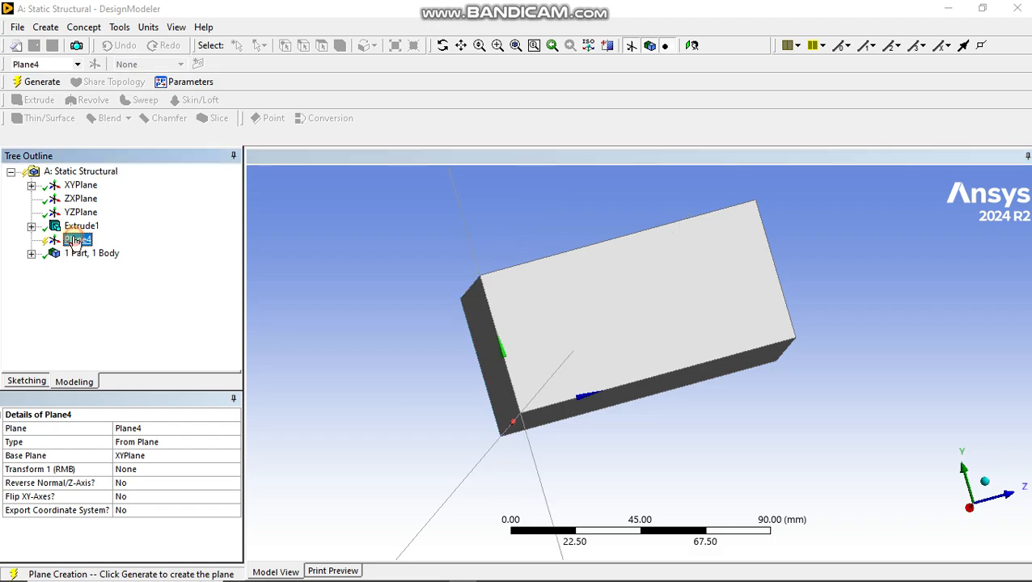
pyautogui.click(131, 456)
pyautogui.click(79, 199)
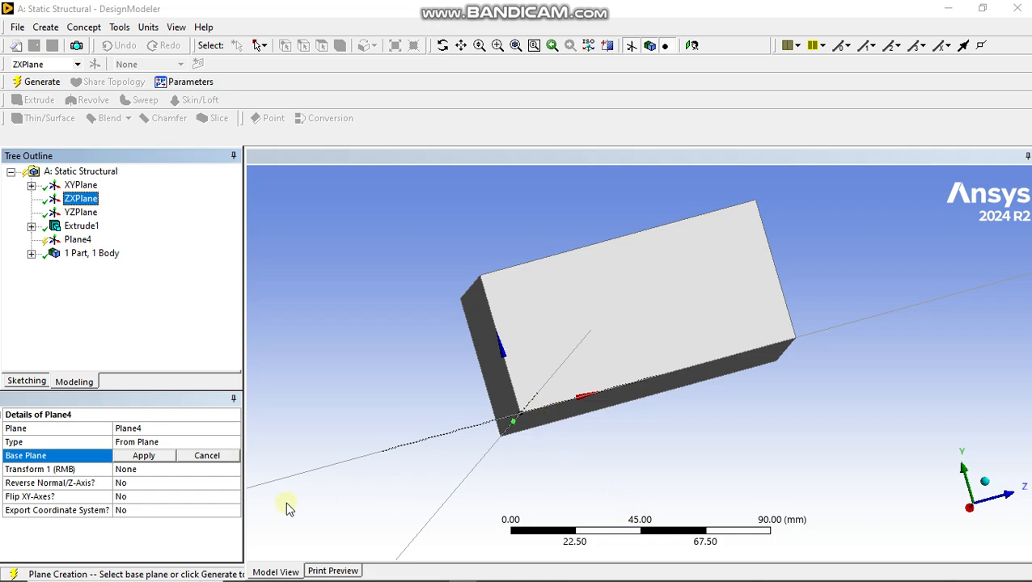
pyautogui.click(143, 456)
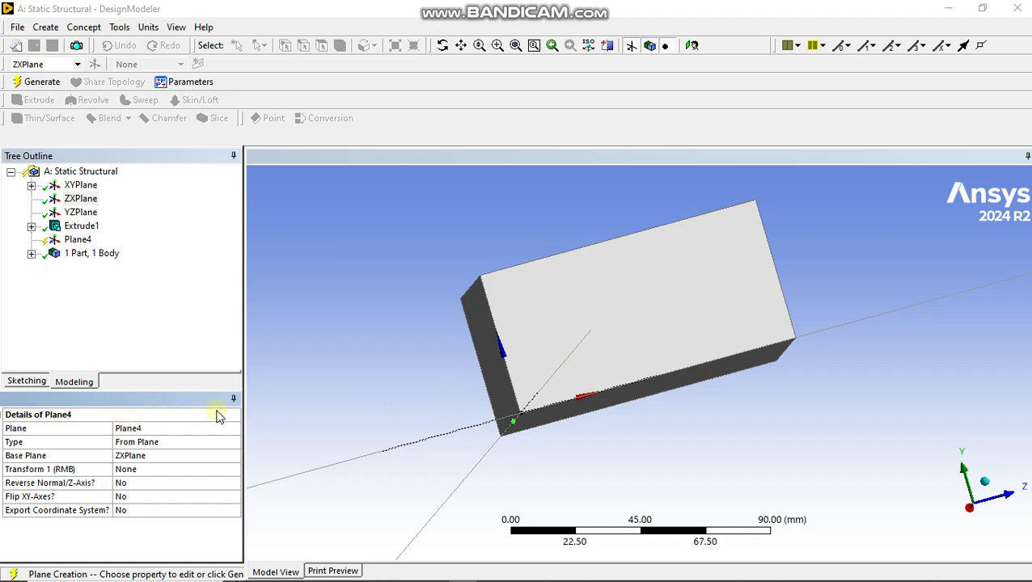
# Step: Give the new plane an Offset Z transform of 20 mm and generate it
pyautogui.click(135, 473)
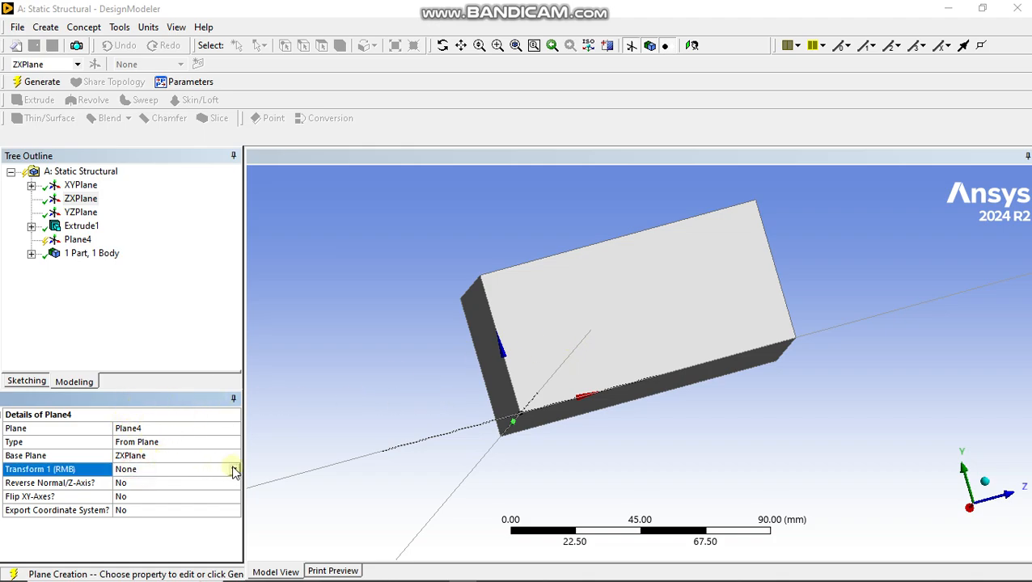
pyautogui.click(234, 469)
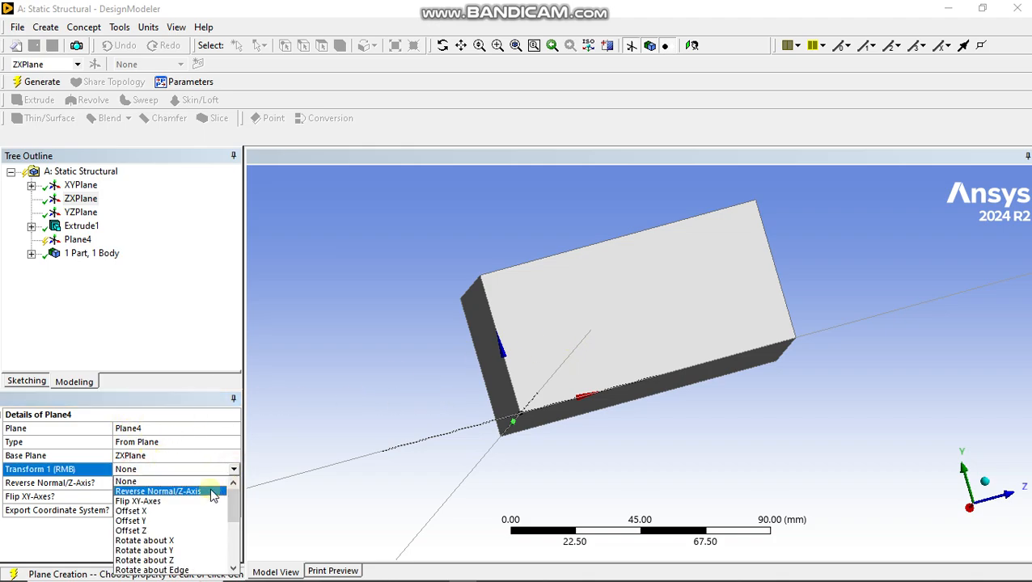
pyautogui.click(154, 532)
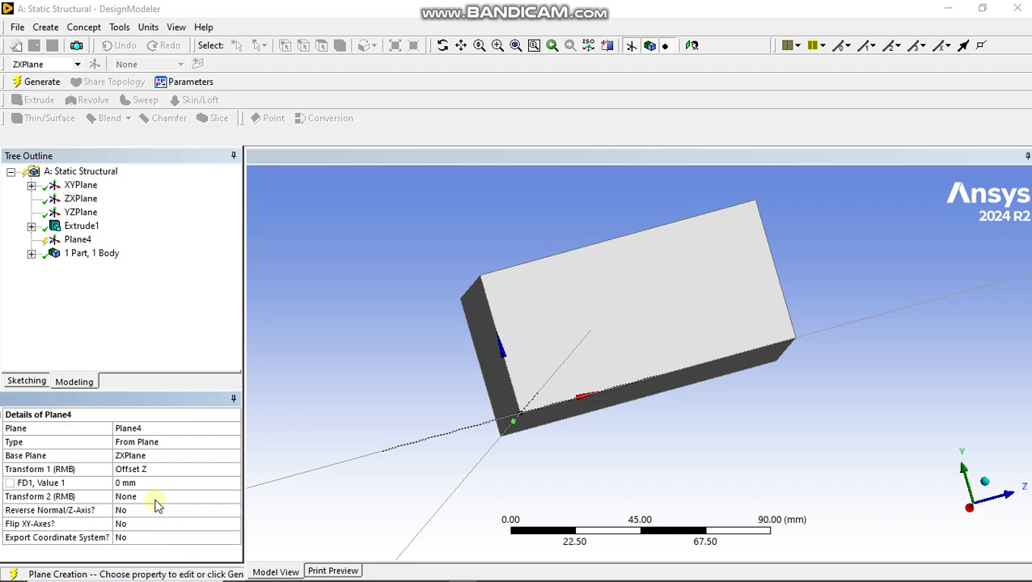
pyautogui.click(137, 481)
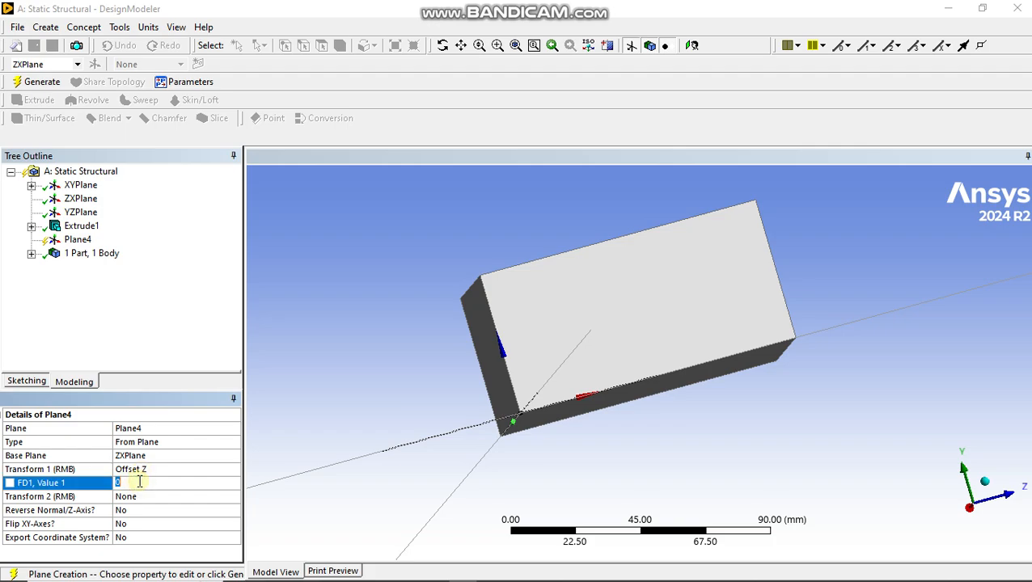
pyautogui.press('Return')
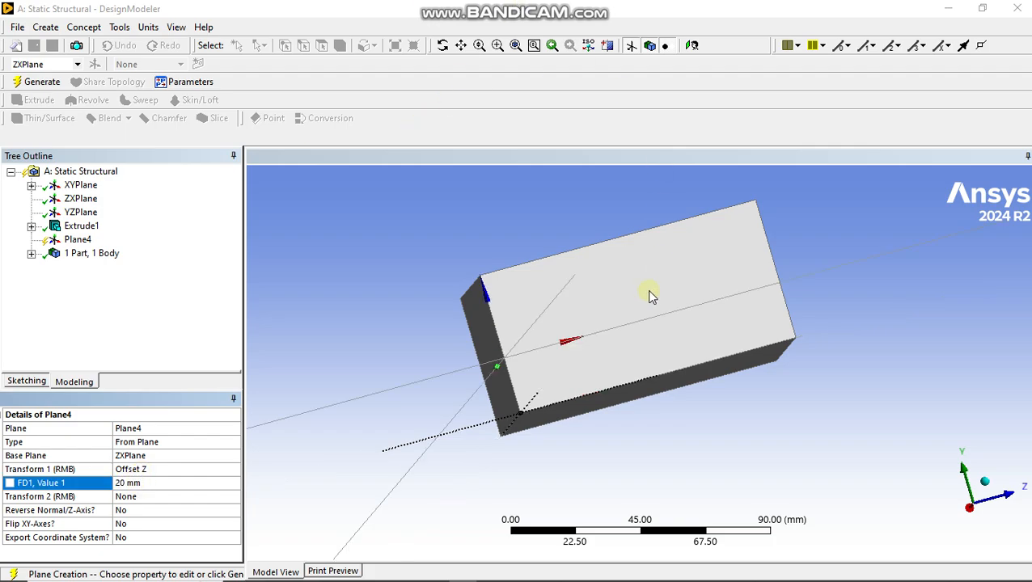
pyautogui.scroll(4, 500, 345)
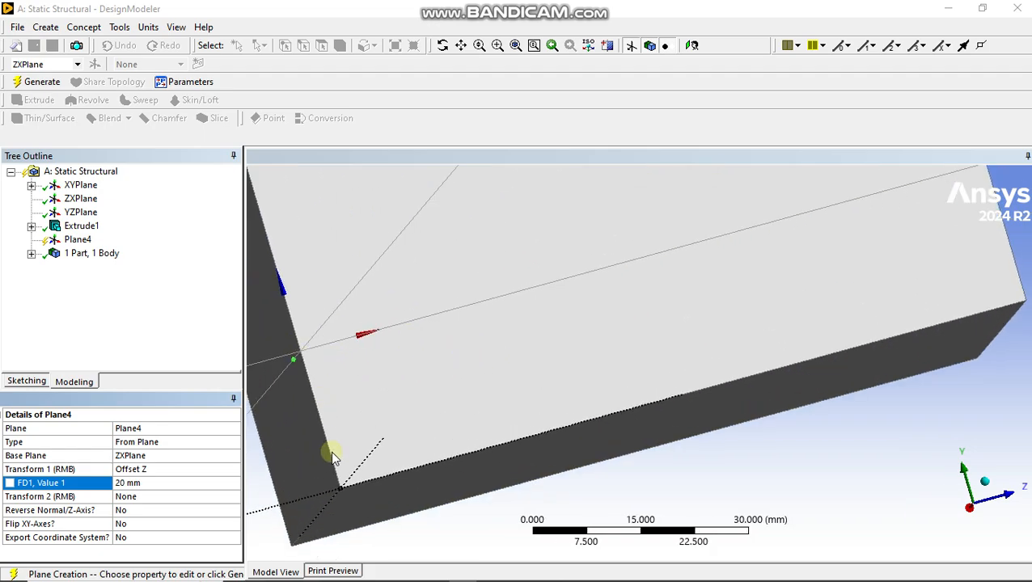
pyautogui.scroll(3, 437, 366)
pyautogui.scroll(-5, 443, 388)
pyautogui.moveTo(447, 375); pyautogui.dragTo(386, 421, button='middle')
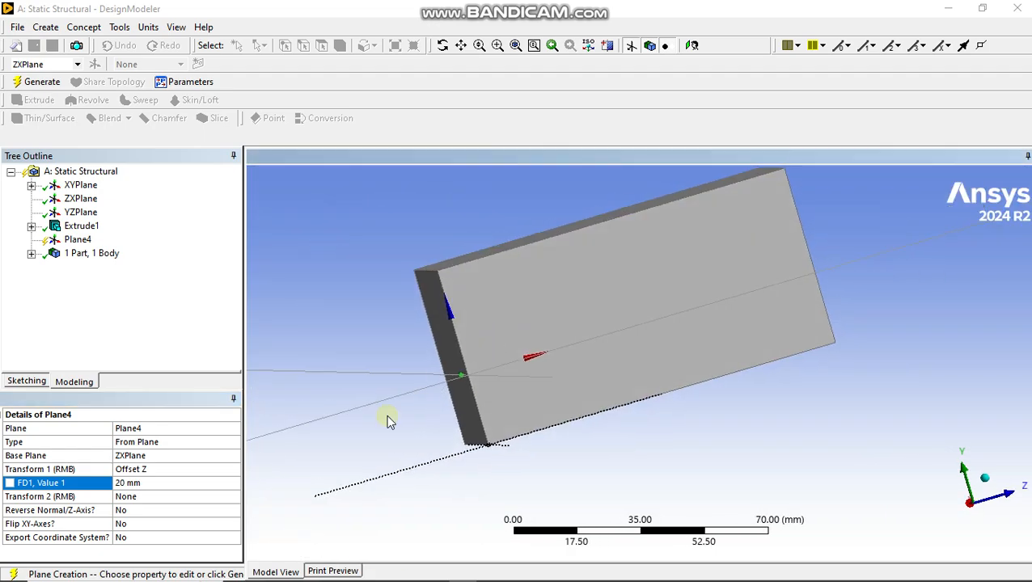
pyautogui.click(37, 82)
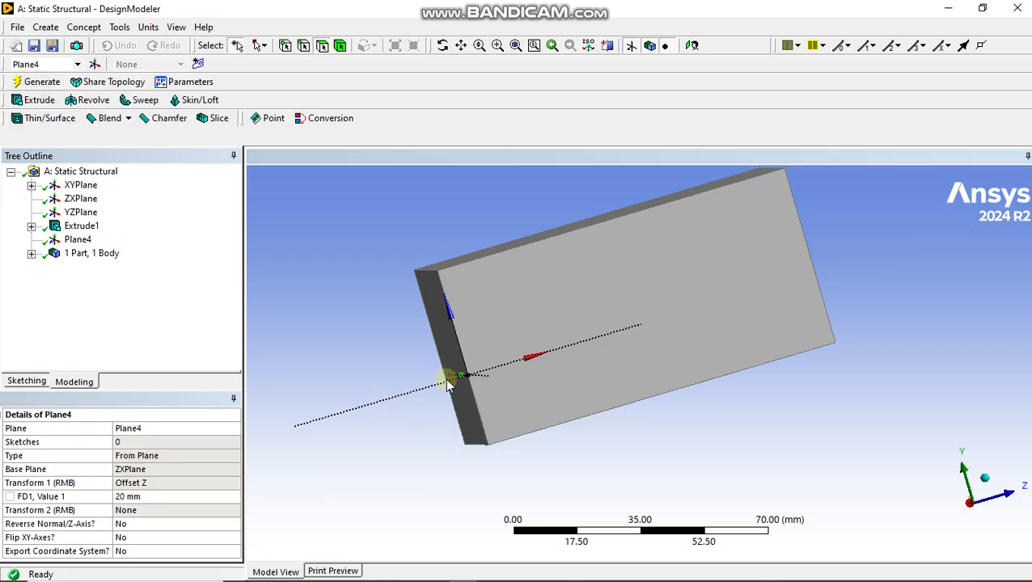
# Step: Slice all bodies by plane, using the 20 mm offset plane as the base plane, and generate the slice
pyautogui.click(214, 120)
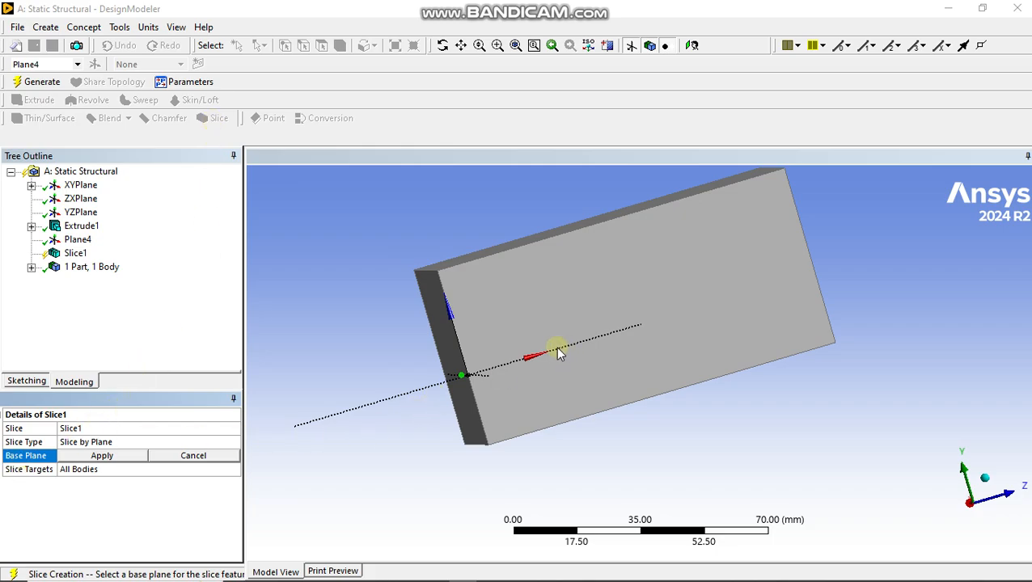
pyautogui.moveTo(533, 399)
pyautogui.mouseDown(button='middle')
pyautogui.moveTo(519, 331)
pyautogui.moveTo(493, 301)
pyautogui.moveTo(535, 419)
pyautogui.mouseUp(button='middle')
pyautogui.moveTo(491, 388)
pyautogui.mouseDown(button='middle')
pyautogui.moveTo(477, 329)
pyautogui.moveTo(486, 372)
pyautogui.mouseUp(button='middle')
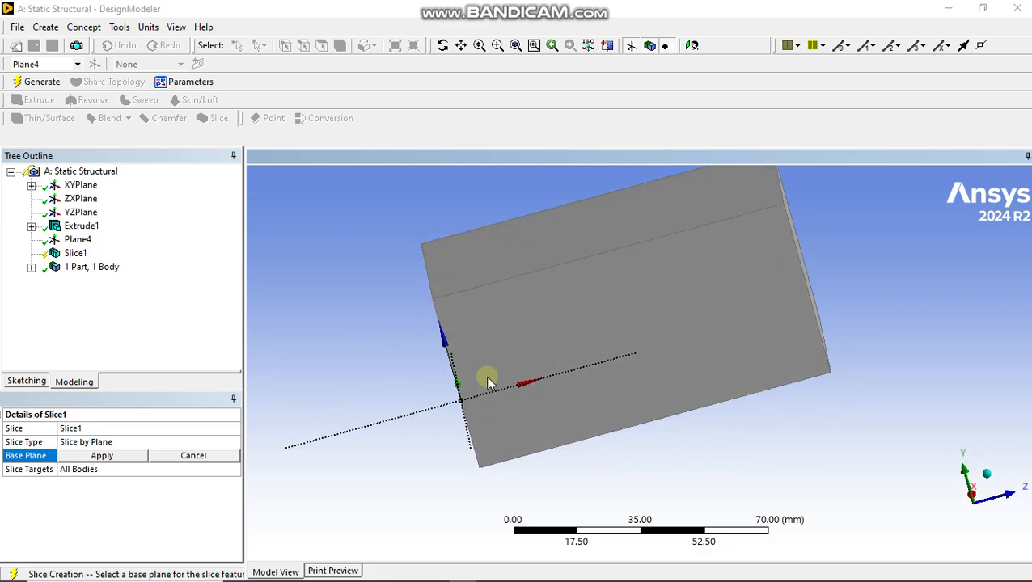
pyautogui.click(93, 457)
pyautogui.click(97, 458)
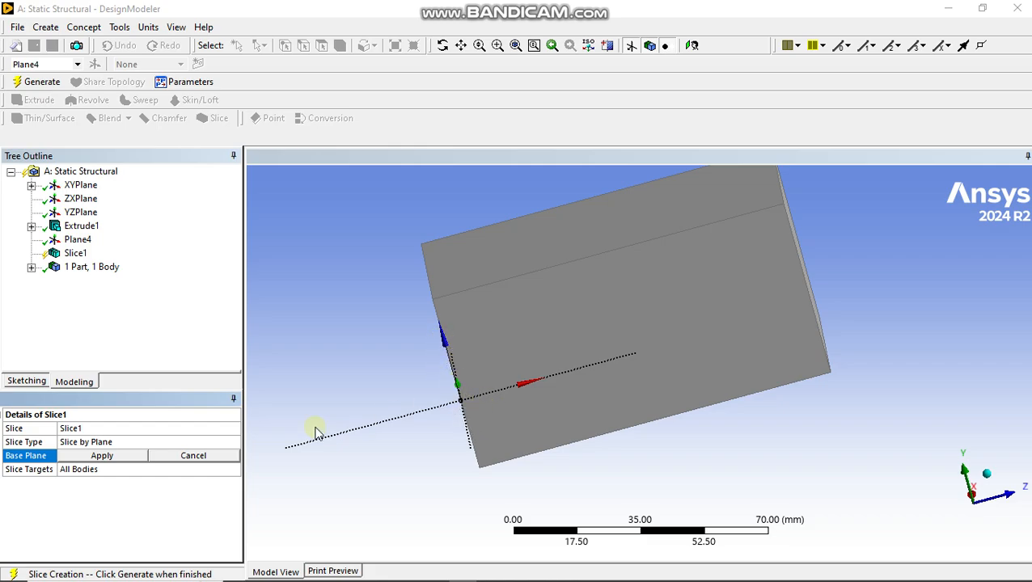
pyautogui.click(135, 457)
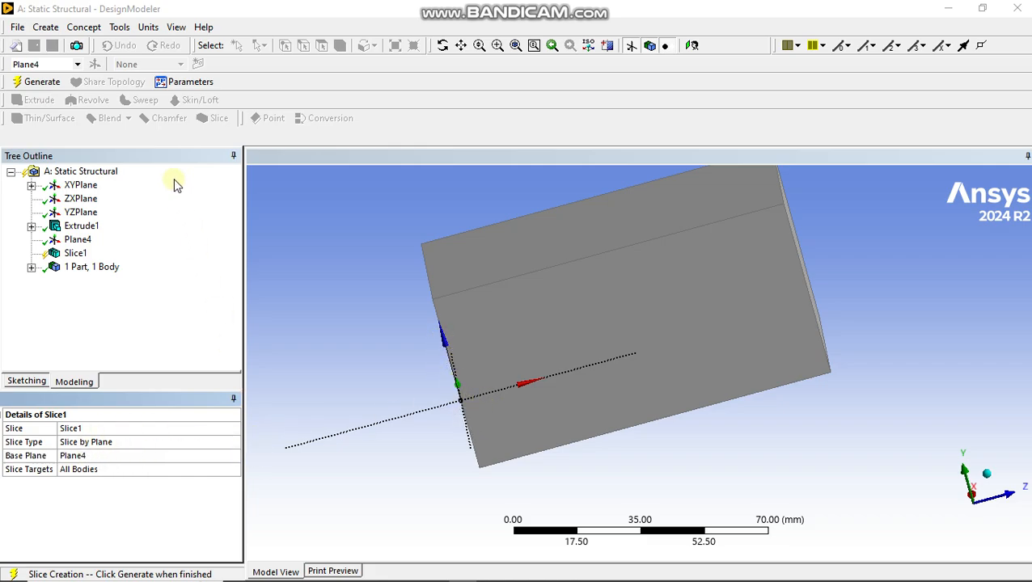
pyautogui.click(36, 82)
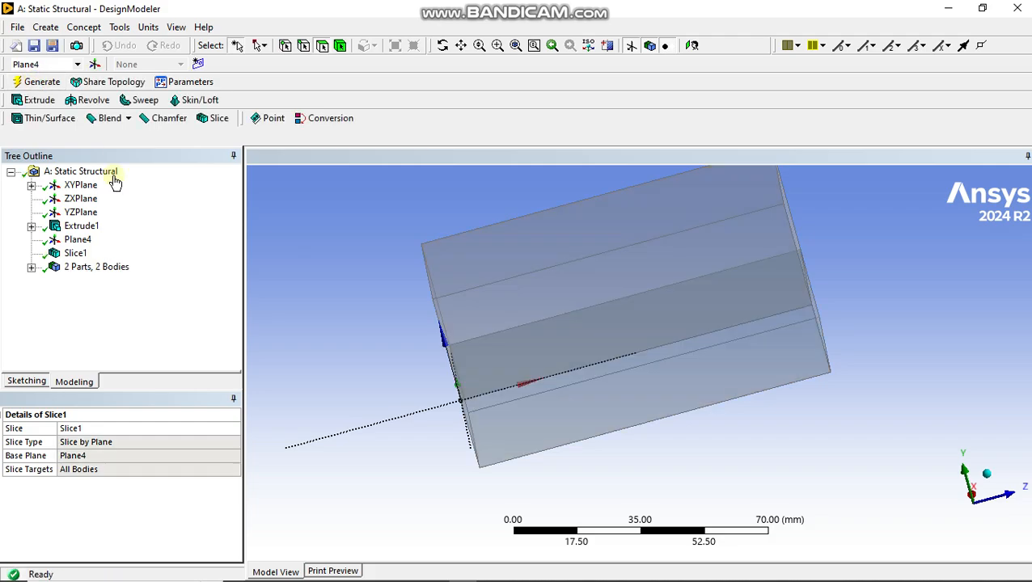
# Step: Examine the sliced beam by selecting faces above and below the cutting plane
pyautogui.moveTo(472, 363); pyautogui.dragTo(511, 372, button='middle')
pyautogui.click(511, 359)
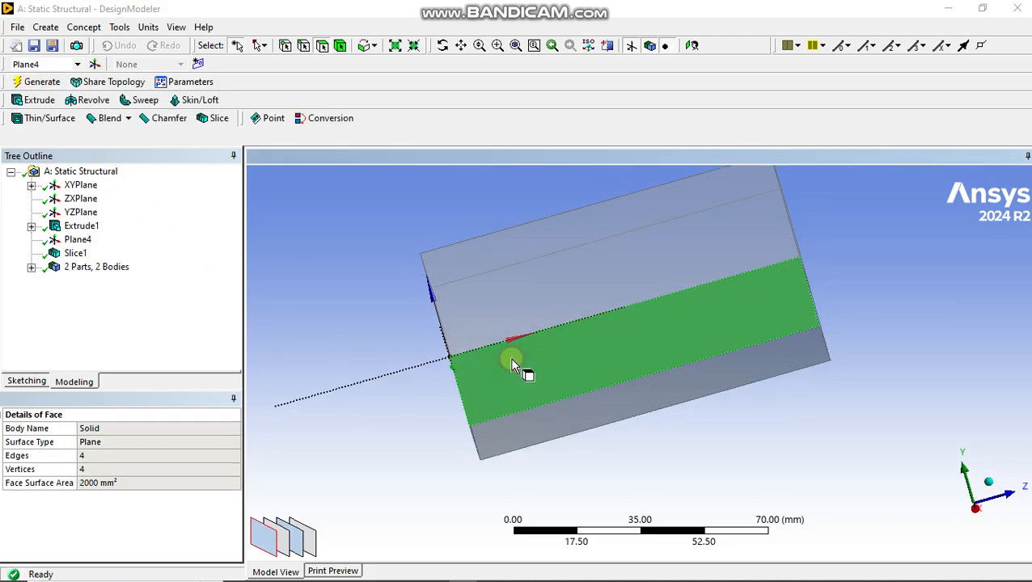
pyautogui.moveTo(511, 313); pyautogui.dragTo(521, 339, button='middle')
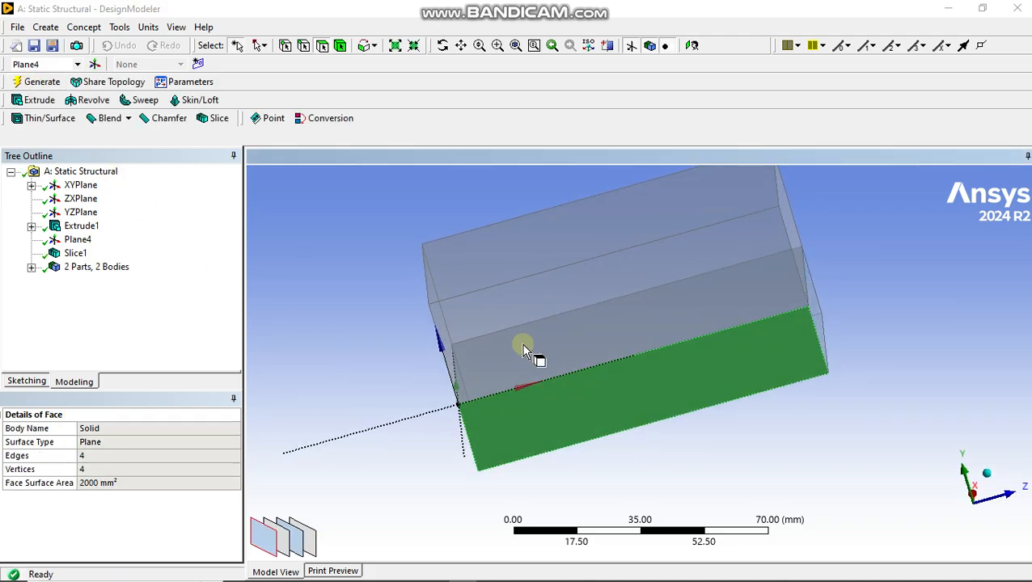
pyautogui.click(529, 356)
pyautogui.click(544, 399)
pyautogui.click(525, 353)
pyautogui.click(557, 408)
pyautogui.click(516, 350)
pyautogui.click(469, 393)
pyautogui.click(394, 358)
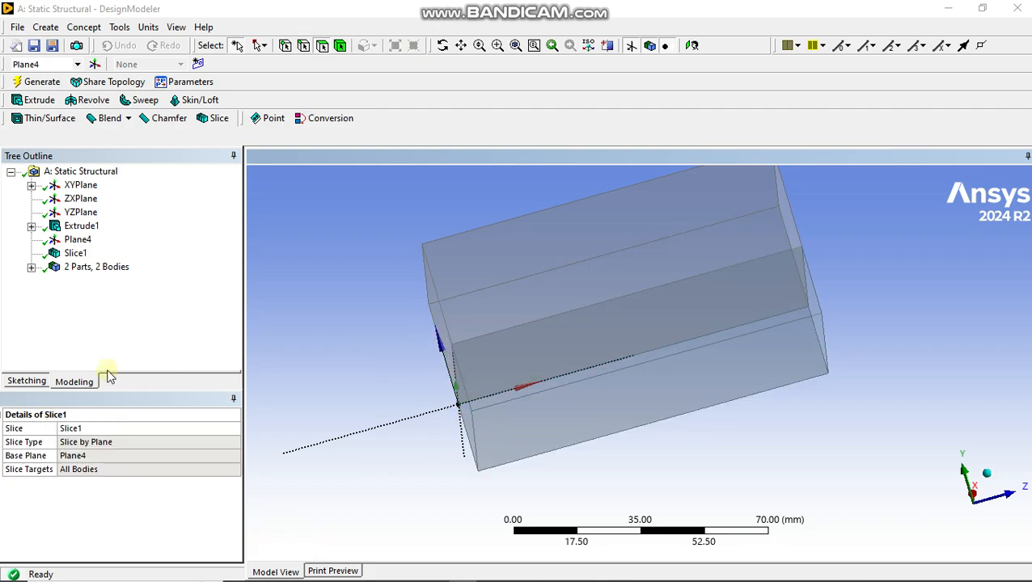
# Step: Add another From Plane plane with the existing offset plane Plane4 as its base plane
pyautogui.click(97, 68)
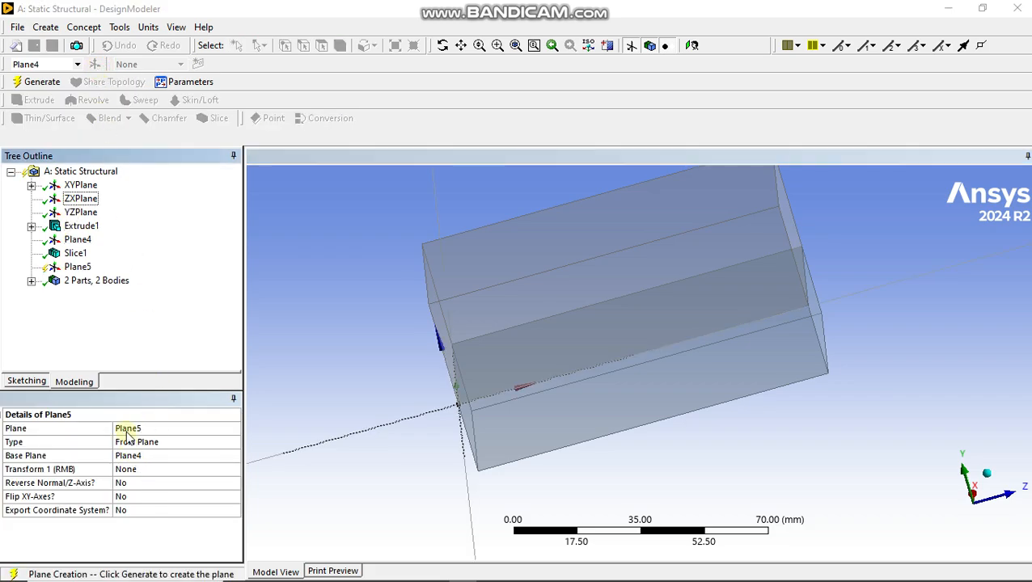
pyautogui.click(77, 268)
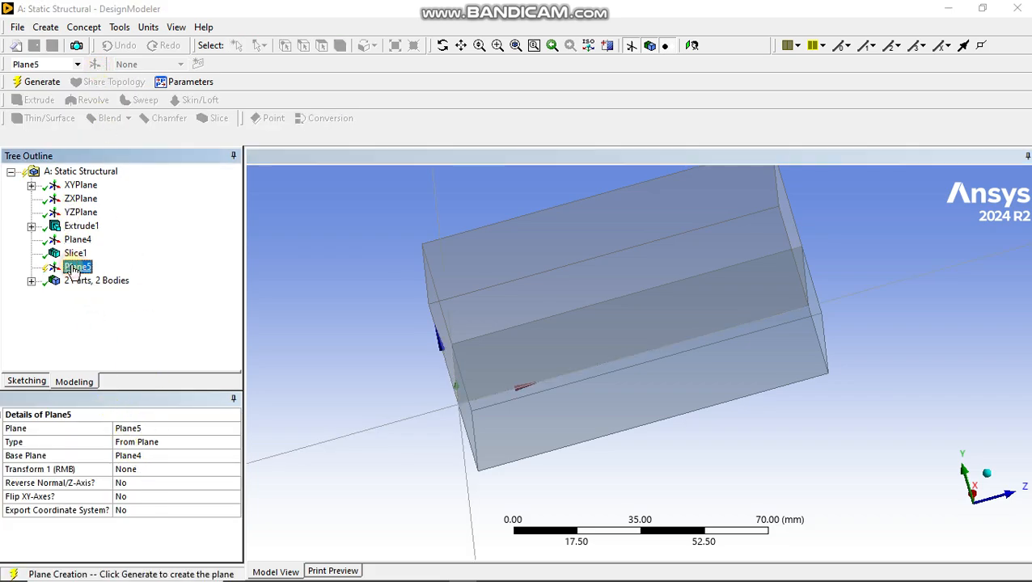
pyautogui.click(129, 456)
pyautogui.moveTo(409, 482); pyautogui.dragTo(403, 453, button='middle')
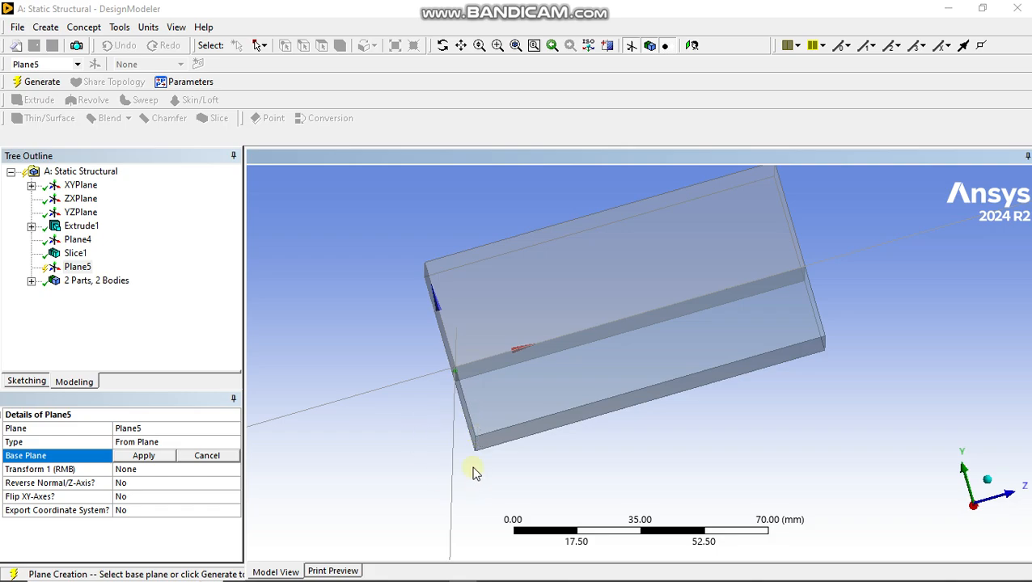
pyautogui.click(453, 373)
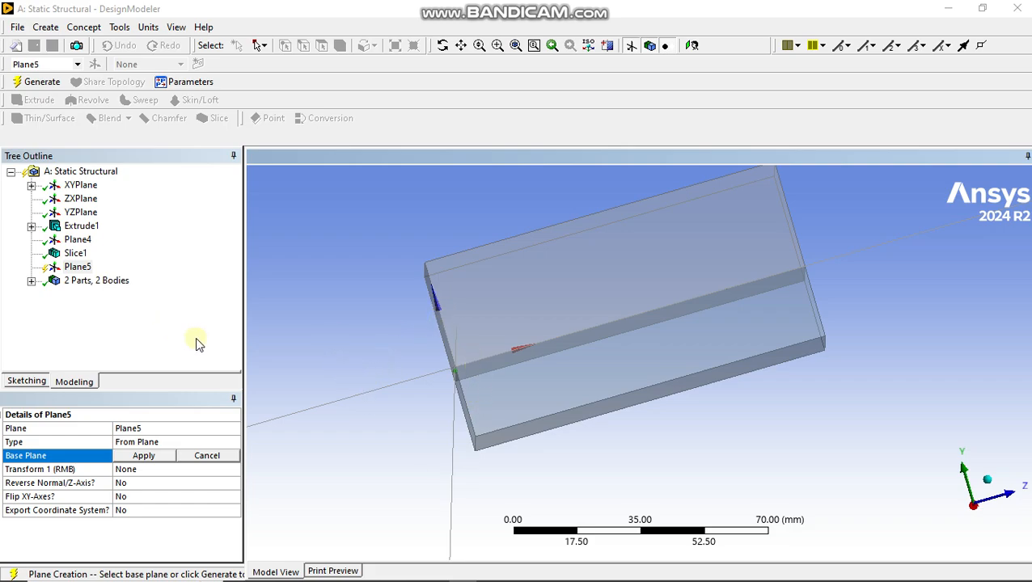
pyautogui.click(78, 240)
pyautogui.click(143, 455)
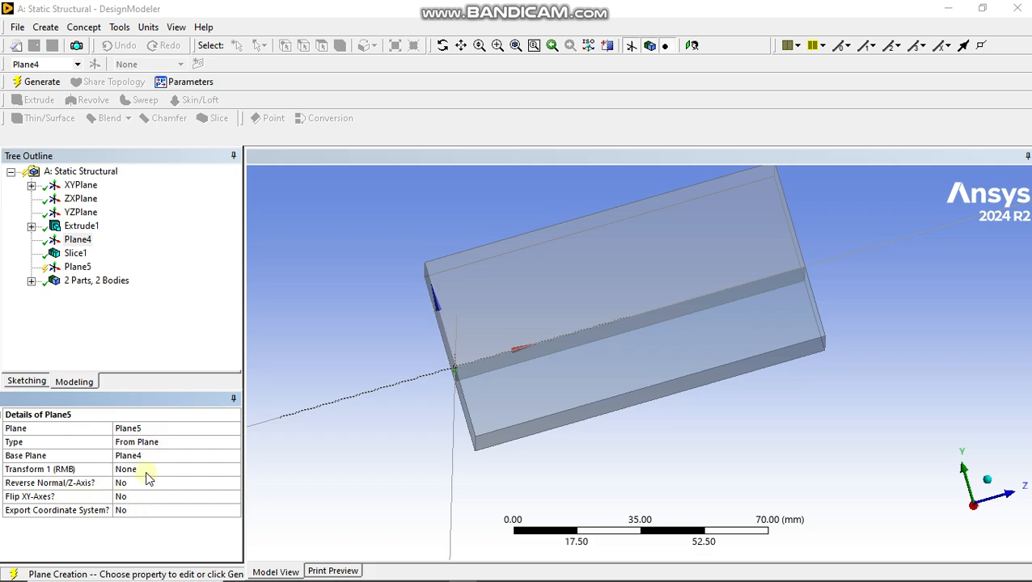
# Step: Give the new plane an Offset Z transform of 20 mm from Plane4 and generate it
pyautogui.click(146, 472)
pyautogui.click(234, 470)
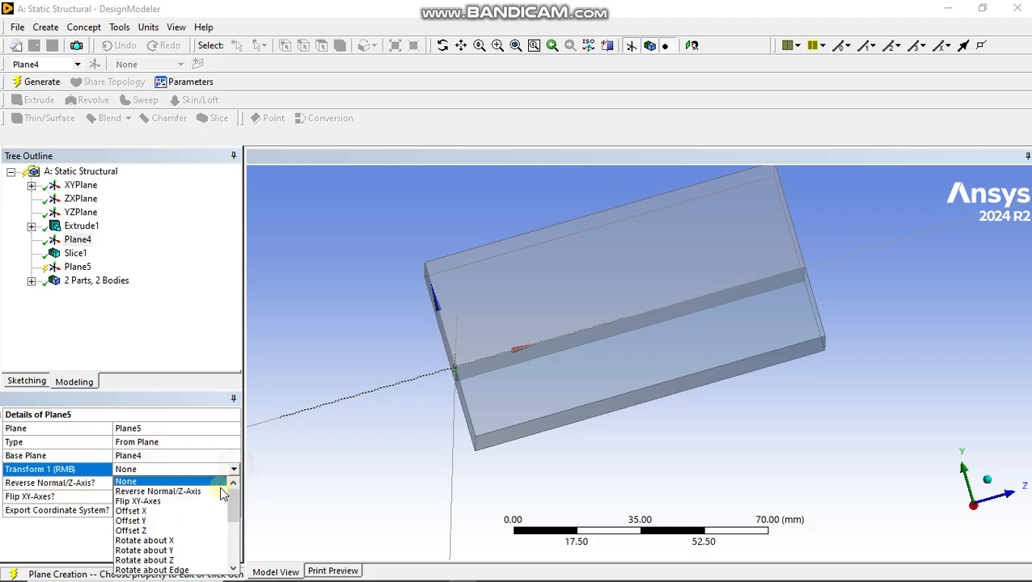
pyautogui.click(166, 529)
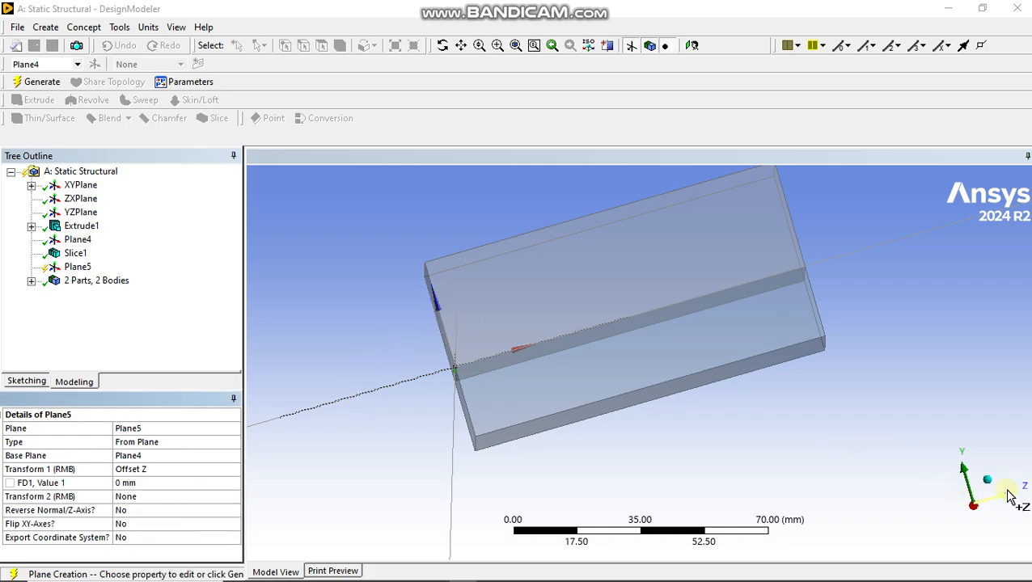
pyautogui.moveTo(461, 341); pyautogui.dragTo(514, 316, button='middle')
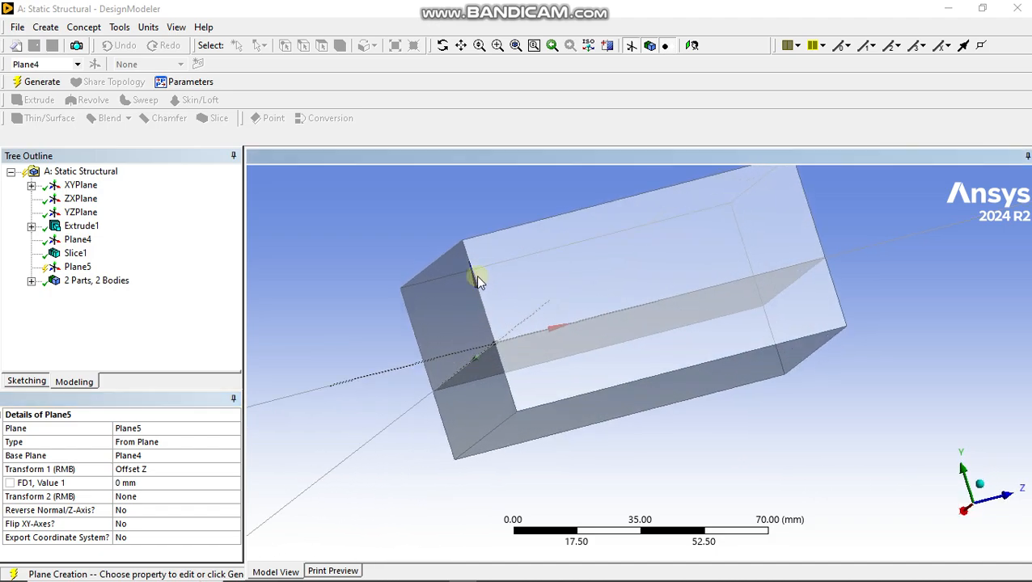
pyautogui.click(131, 483)
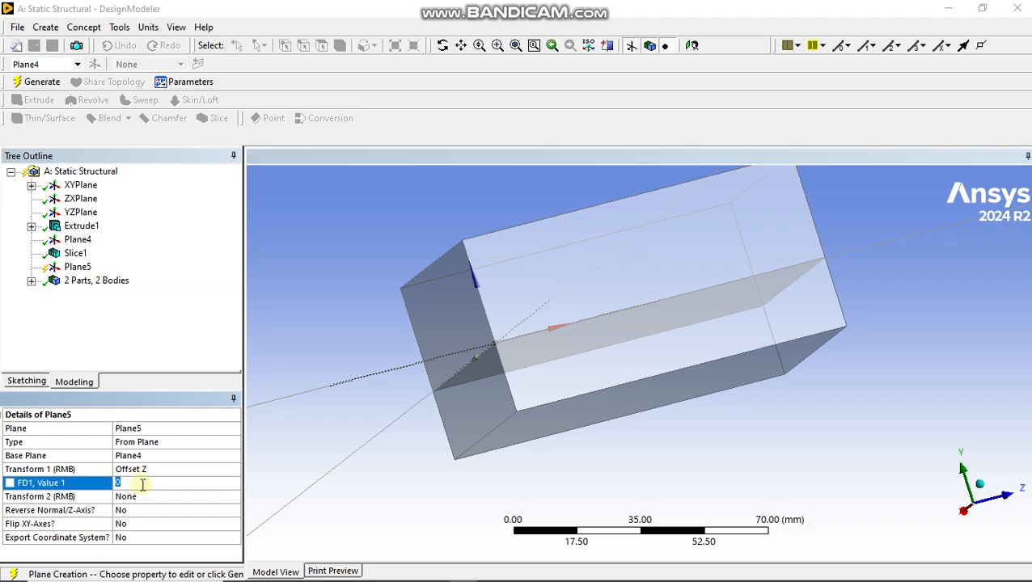
pyautogui.write('20')
pyautogui.press('Return')
pyautogui.moveTo(428, 375); pyautogui.dragTo(453, 283, button='middle')
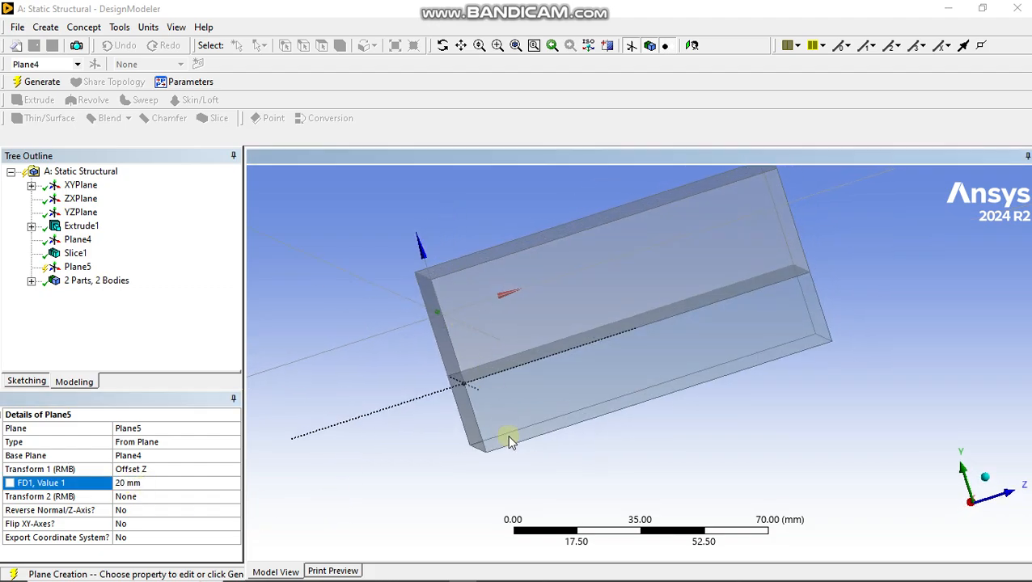
pyautogui.moveTo(465, 349); pyautogui.dragTo(431, 329, button='middle')
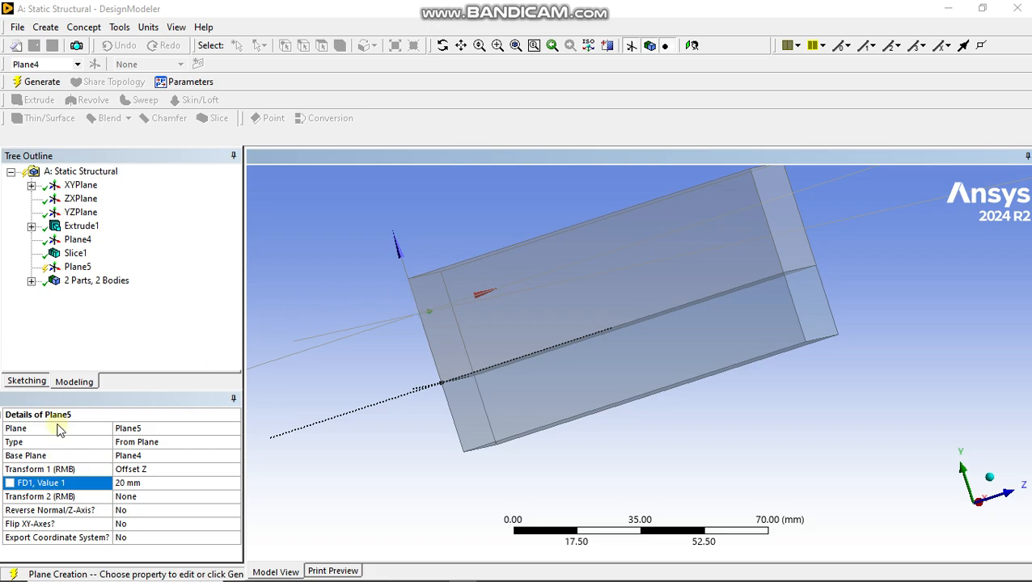
pyautogui.click(45, 88)
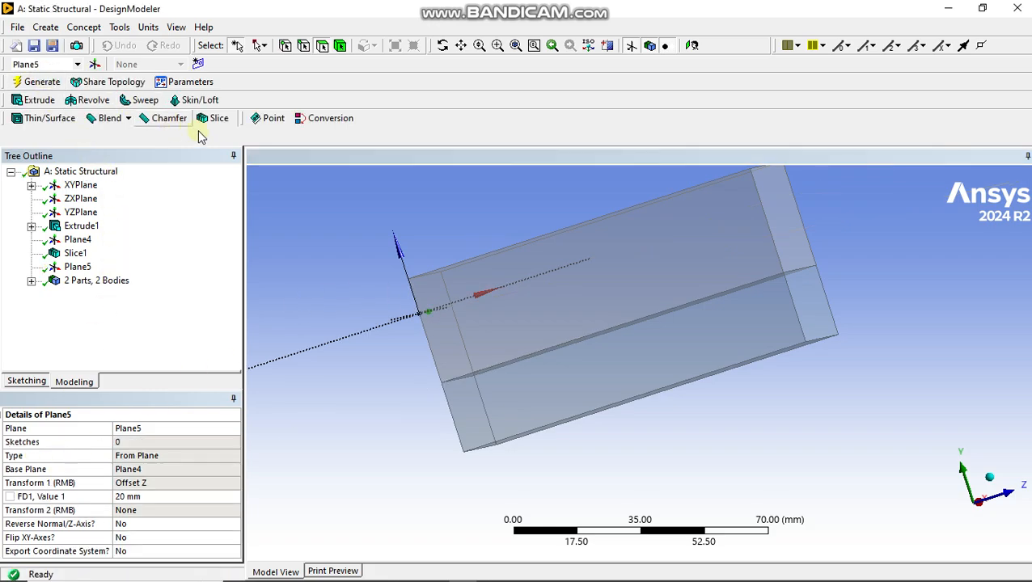
# Step: Slice all bodies by plane, using the newly generated offset plane as the base plane, and generate the slice
pyautogui.click(223, 119)
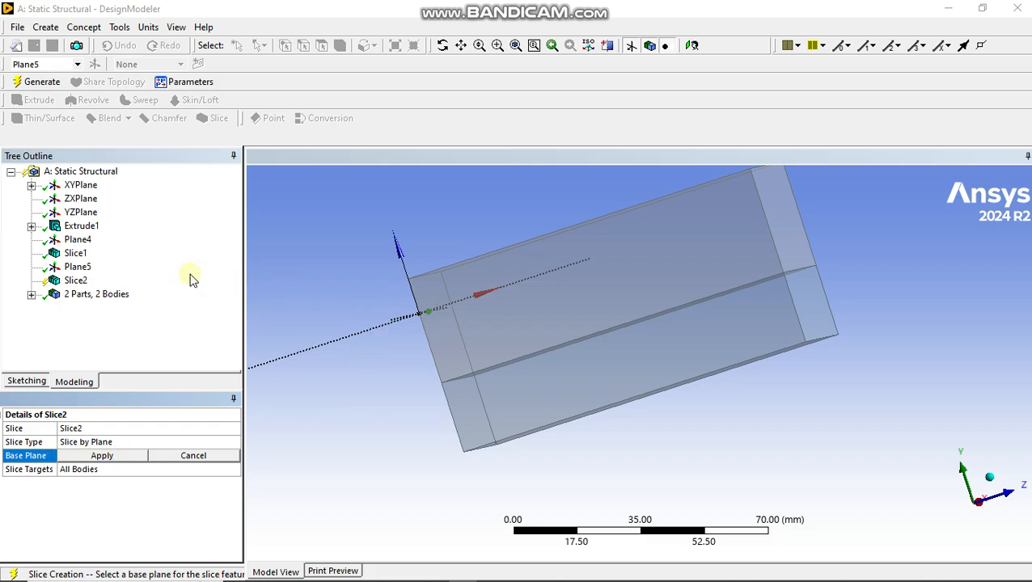
pyautogui.click(103, 456)
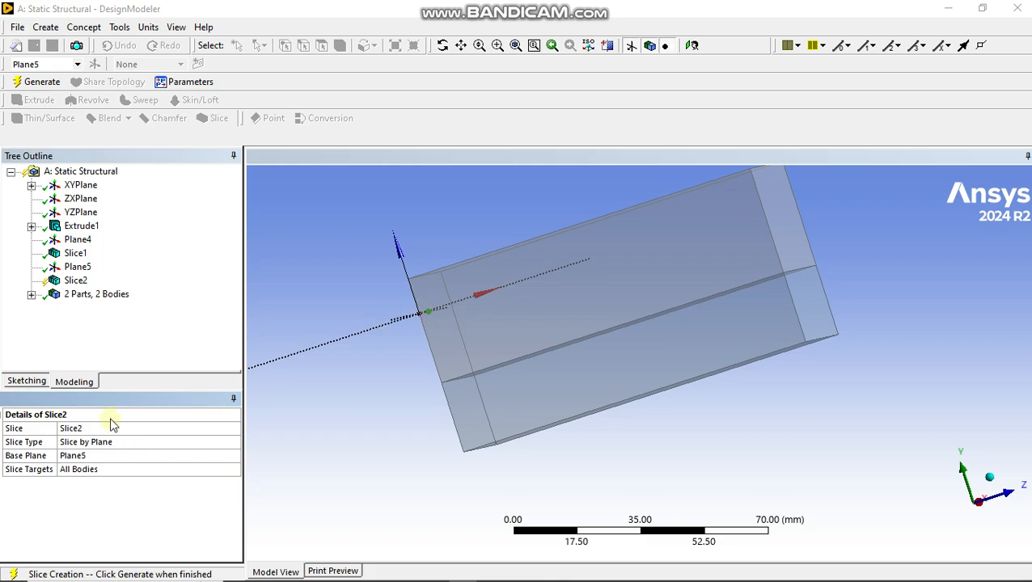
pyautogui.click(28, 81)
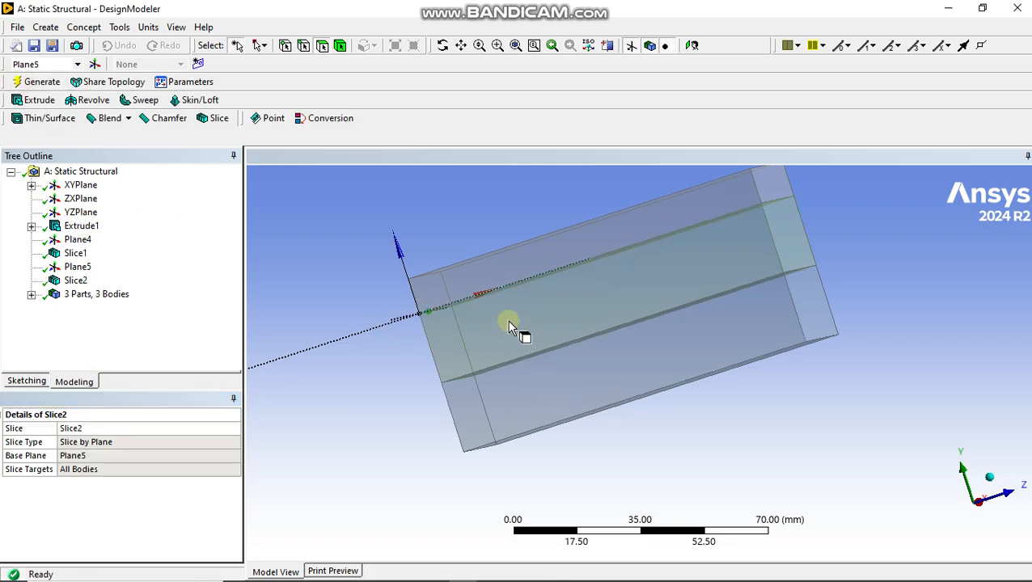
# Step: Examine the side and end faces of the sliced beam's layers by selecting them individually
pyautogui.click(508, 296)
pyautogui.click(505, 272)
pyautogui.click(555, 373)
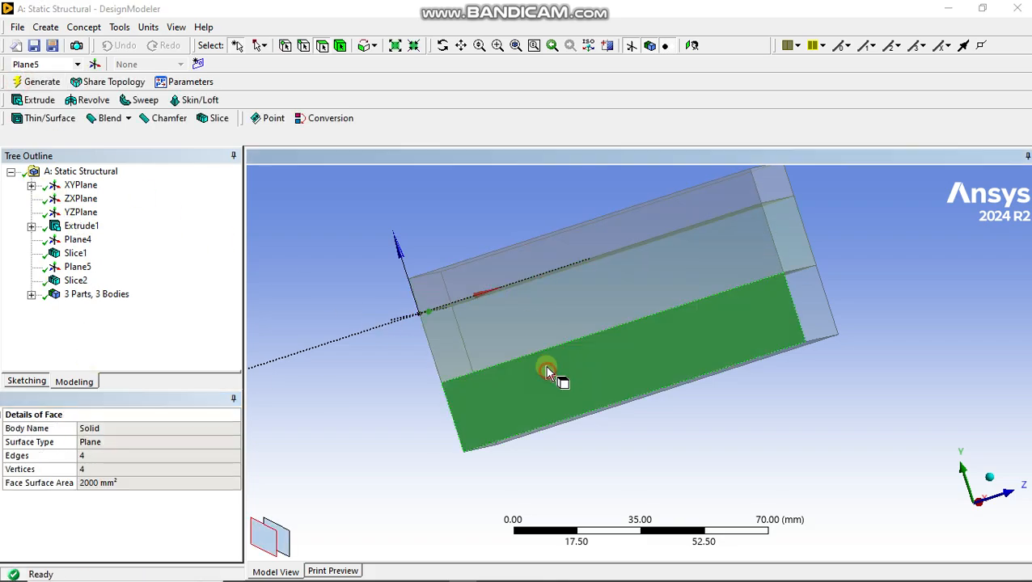
pyautogui.moveTo(538, 321); pyautogui.dragTo(461, 339, button='middle')
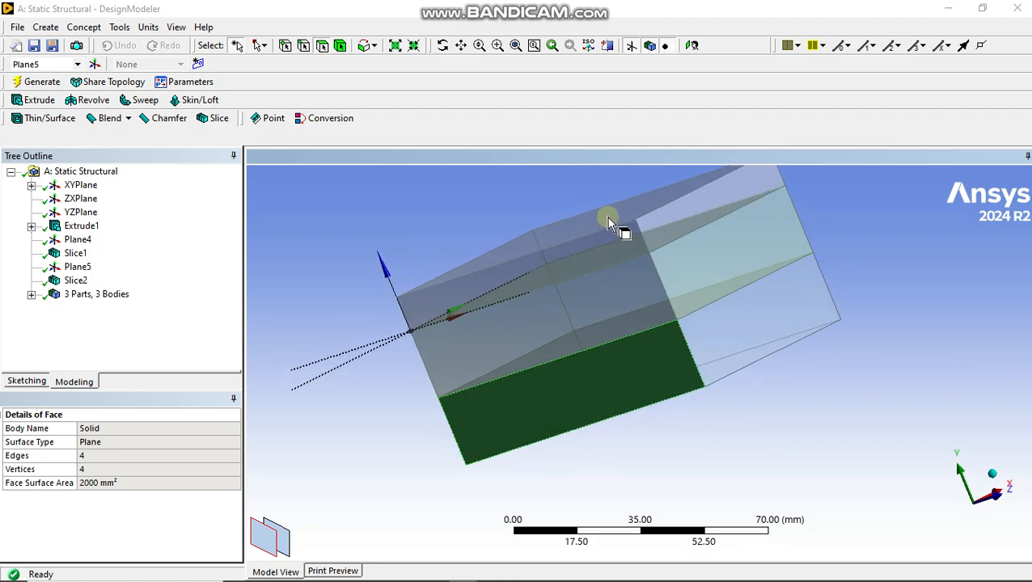
pyautogui.click(663, 226)
pyautogui.moveTo(693, 271); pyautogui.dragTo(627, 301, button='middle')
# Step: Switch to body selection and examine the beam's separate solid bodies from several angles, selecting the lowest one
pyautogui.click(339, 45)
pyautogui.click(511, 273)
pyautogui.click(570, 315)
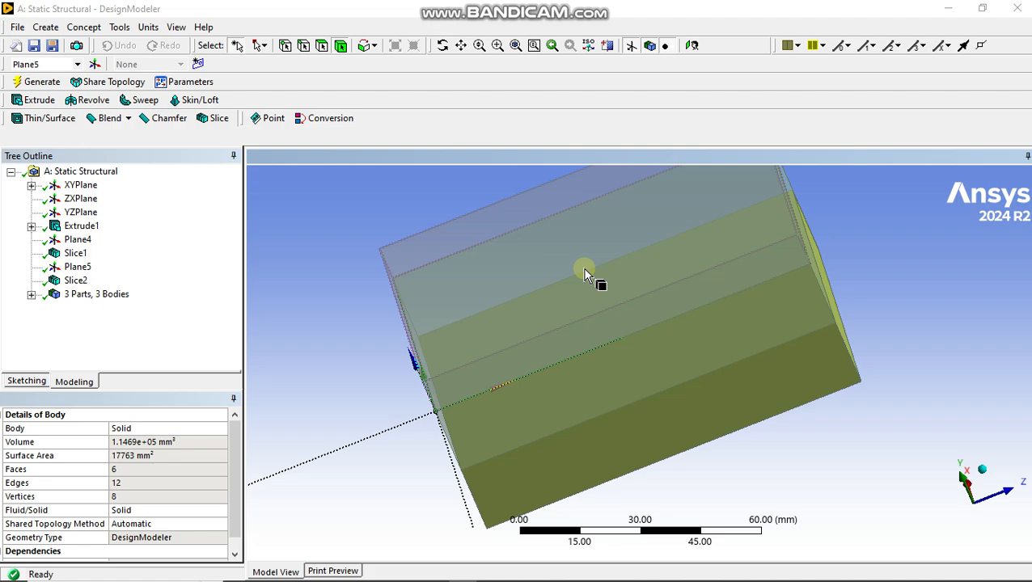
pyautogui.scroll(-3, 527, 337)
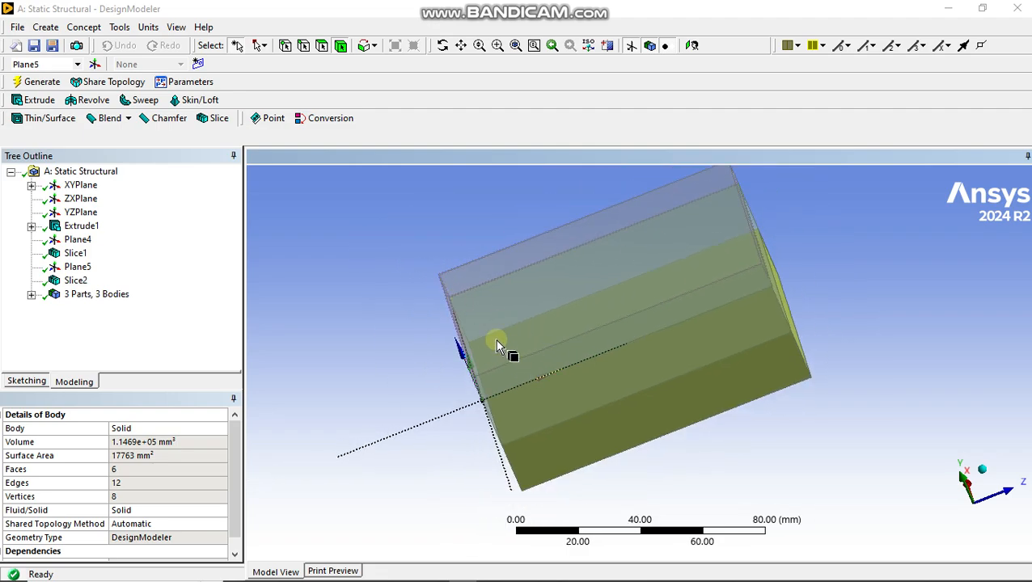
pyautogui.moveTo(491, 350); pyautogui.dragTo(610, 308, button='middle')
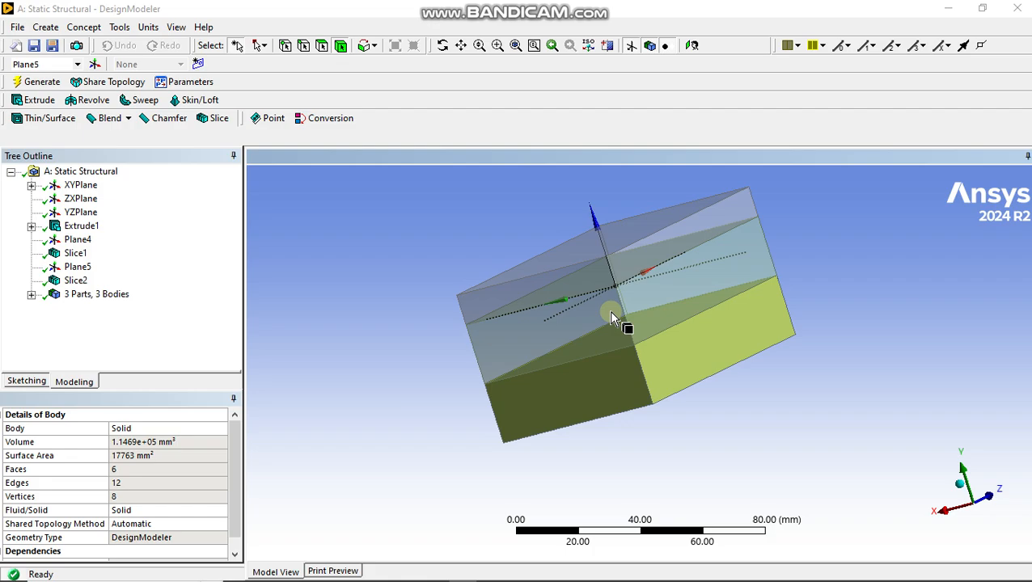
pyautogui.moveTo(449, 426); pyautogui.dragTo(412, 437, button='middle')
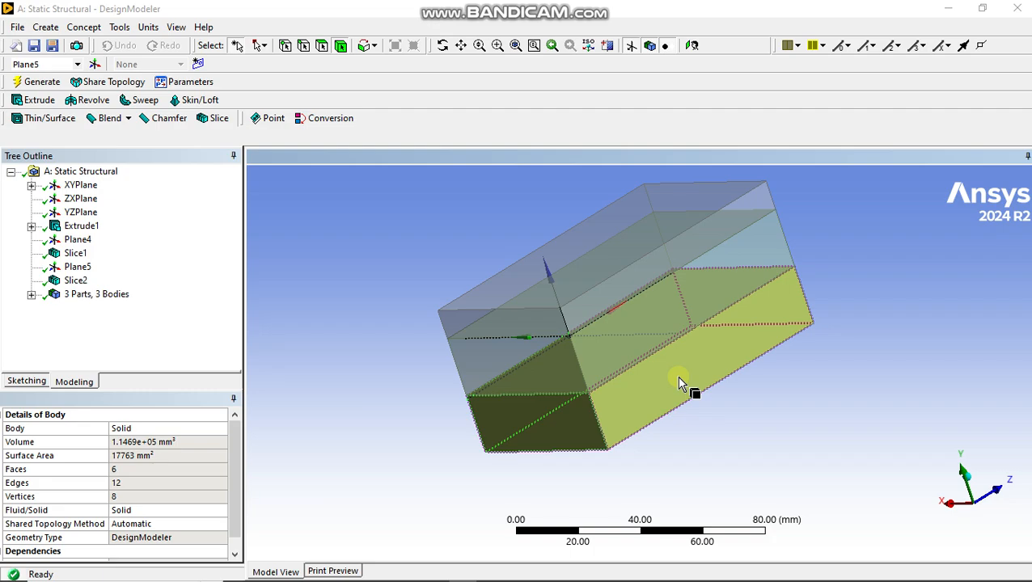
pyautogui.moveTo(677, 378); pyautogui.dragTo(638, 364, button='middle')
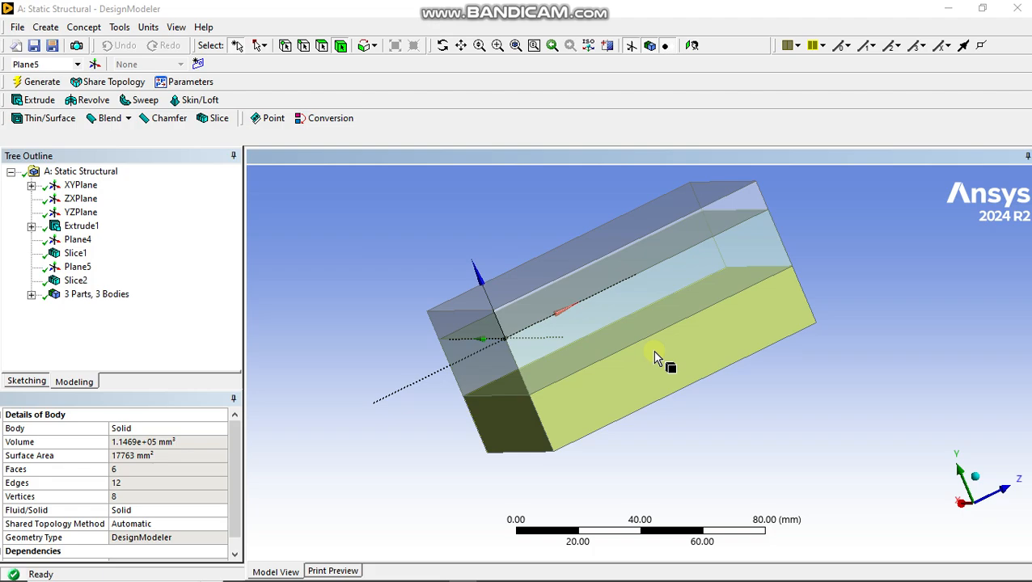
pyautogui.moveTo(704, 389); pyautogui.dragTo(635, 292, button='middle')
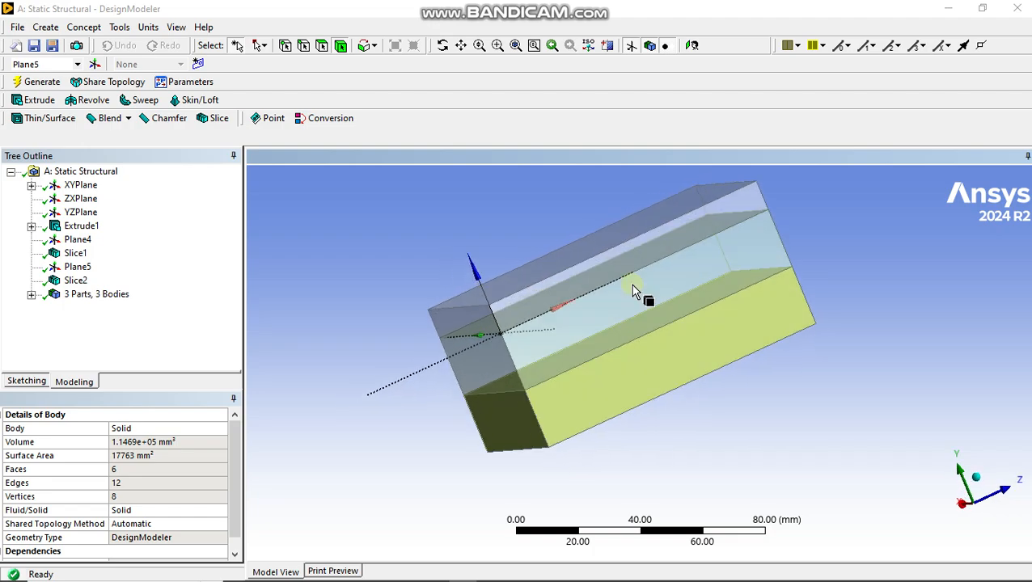